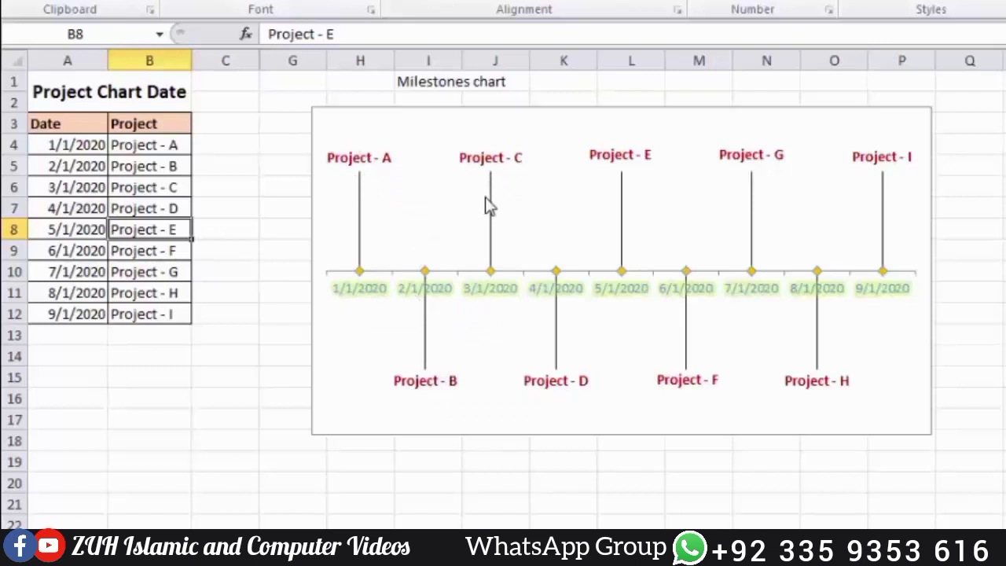
Step: Clear the Project - A and Project - F rows to test the milestones chart, and undo both deletions
{"action": "left_click", "coordinate": [97, 143]}
{"action": "left_click_drag", "start_coordinate": [97, 143], "coordinate": [135, 145]}
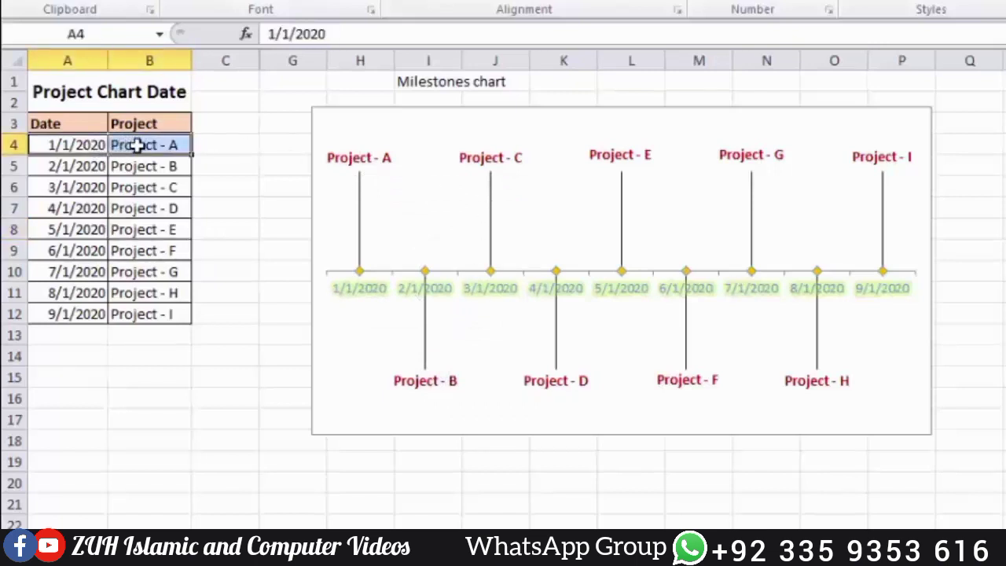
{"action": "key", "text": "Delete"}
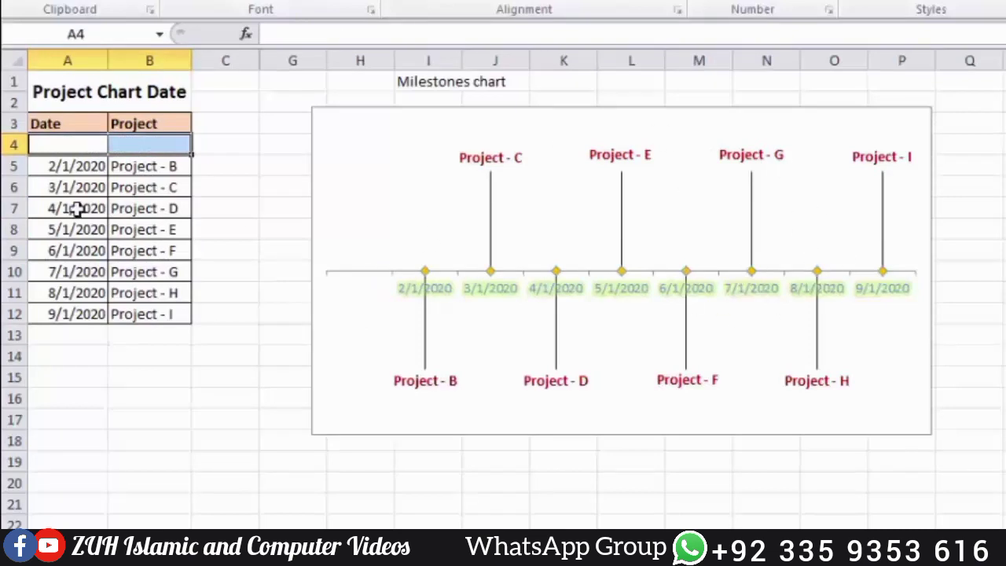
{"action": "left_click_drag", "start_coordinate": [97, 250], "coordinate": [142, 254]}
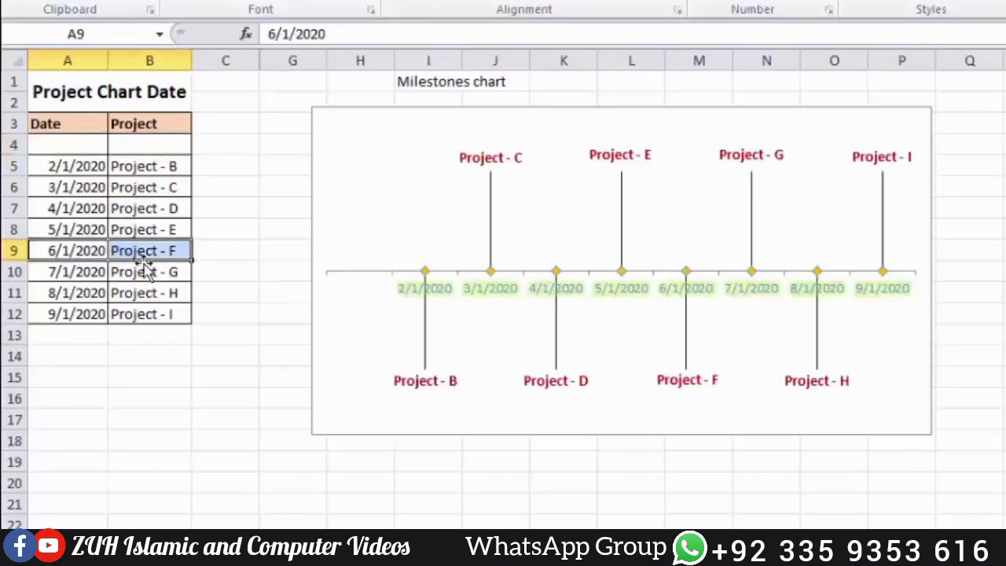
{"action": "key", "text": "Delete"}
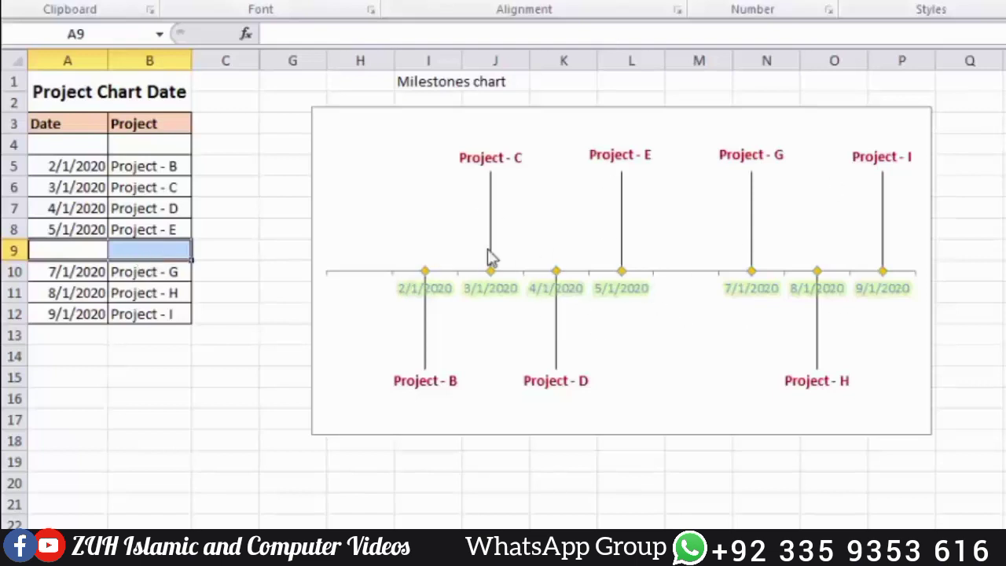
{"action": "key", "text": "ctrl+z"}
{"action": "key", "text": "ctrl+z"}
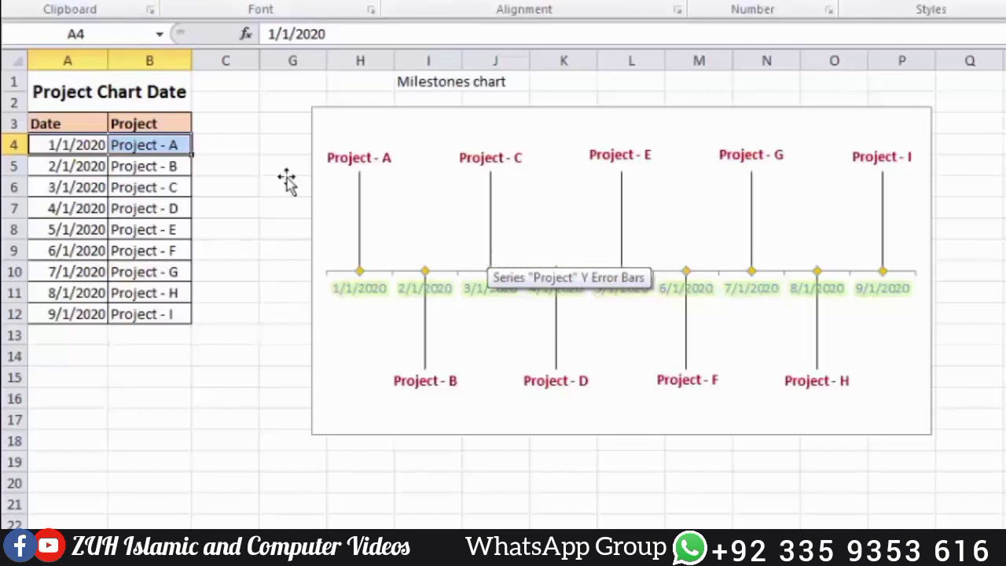
Step: Copy the project table A1:B12 to cell A1 of the next, blank worksheet
{"action": "left_click_drag", "start_coordinate": [74, 90], "coordinate": [126, 307]}
{"action": "key", "text": "ctrl+c"}
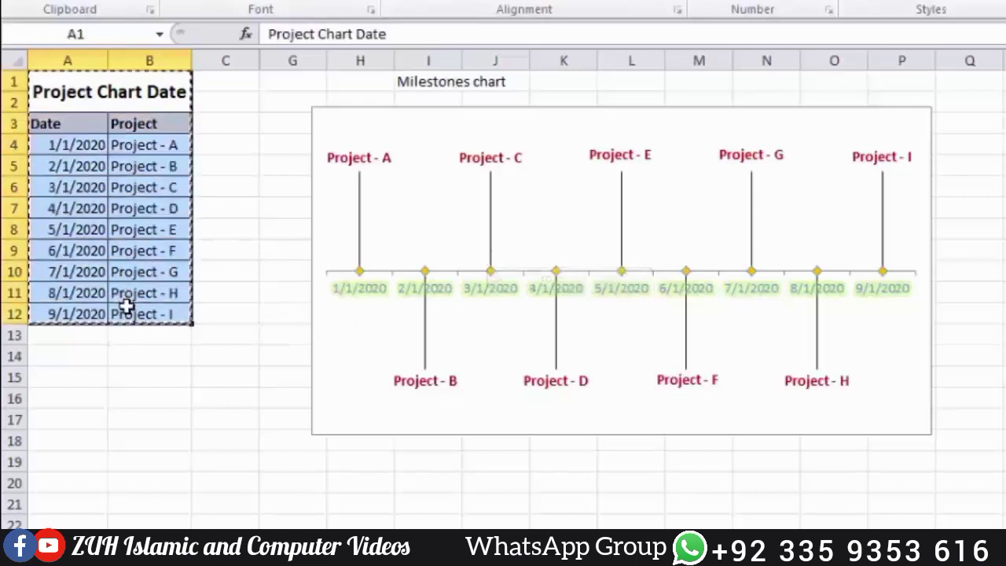
{"action": "key", "text": "ctrl+Page_Down"}
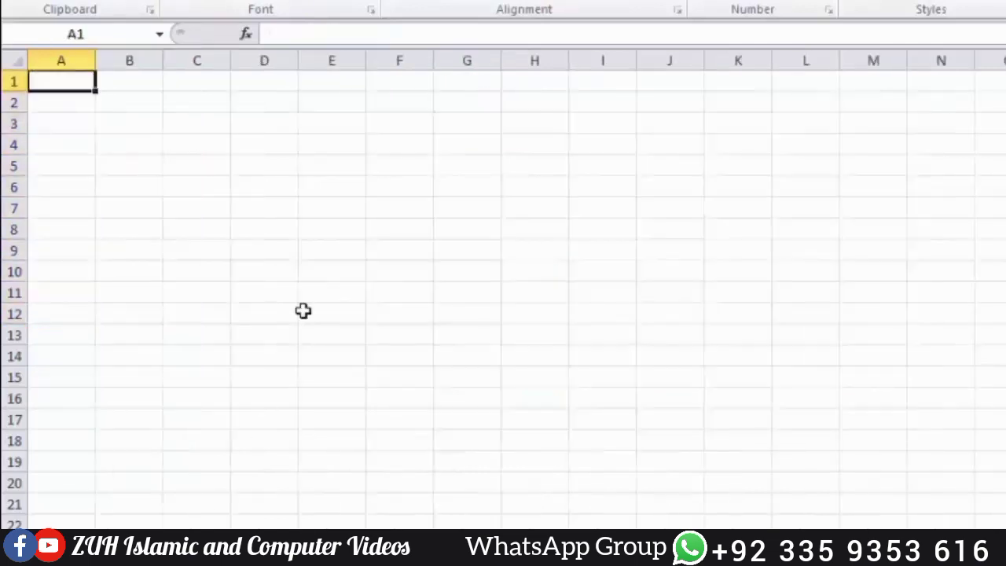
{"action": "key", "text": "ctrl+v"}
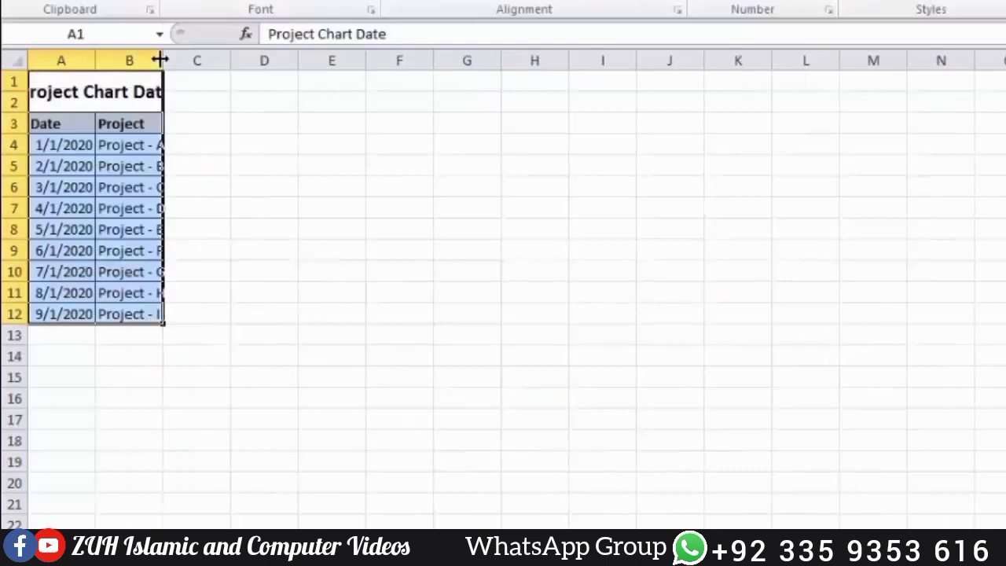
Step: Fit columns A and B to the copied table's contents and widen column A slightly
{"action": "double_click", "coordinate": [163, 60]}
{"action": "double_click", "coordinate": [95, 60]}
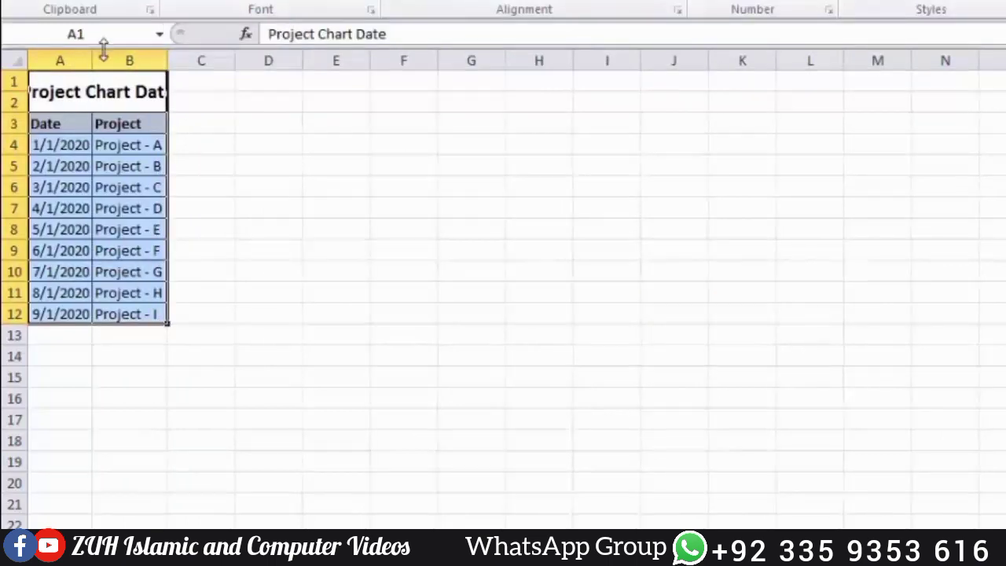
{"action": "left_click_drag", "start_coordinate": [92, 60], "coordinate": [98, 59]}
{"action": "left_click", "coordinate": [127, 138]}
Step: Copy the Date and Project headers from A3:B3 to D3:E3
{"action": "left_click_drag", "start_coordinate": [89, 126], "coordinate": [112, 124]}
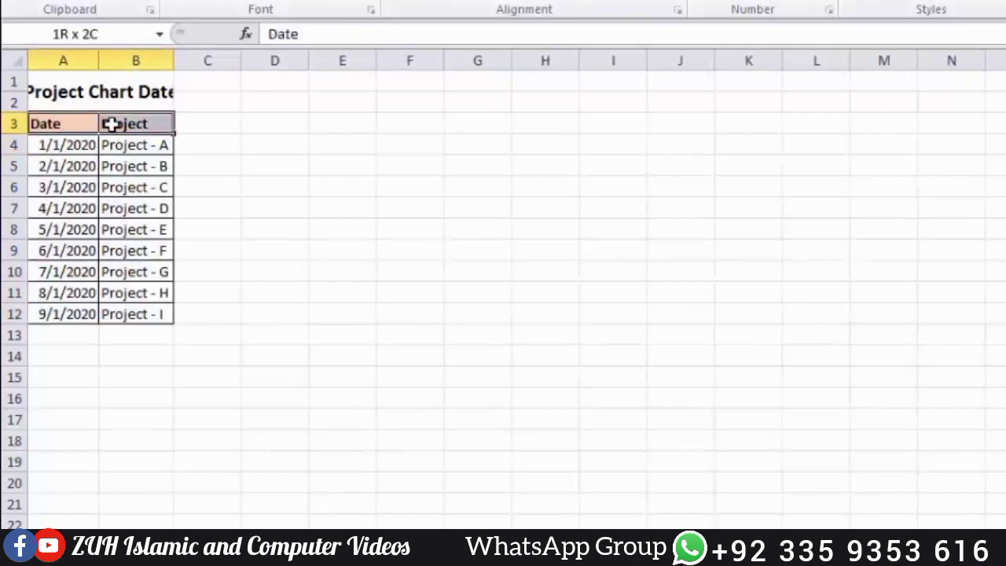
{"action": "key", "text": "ctrl+c"}
{"action": "left_click", "coordinate": [265, 118]}
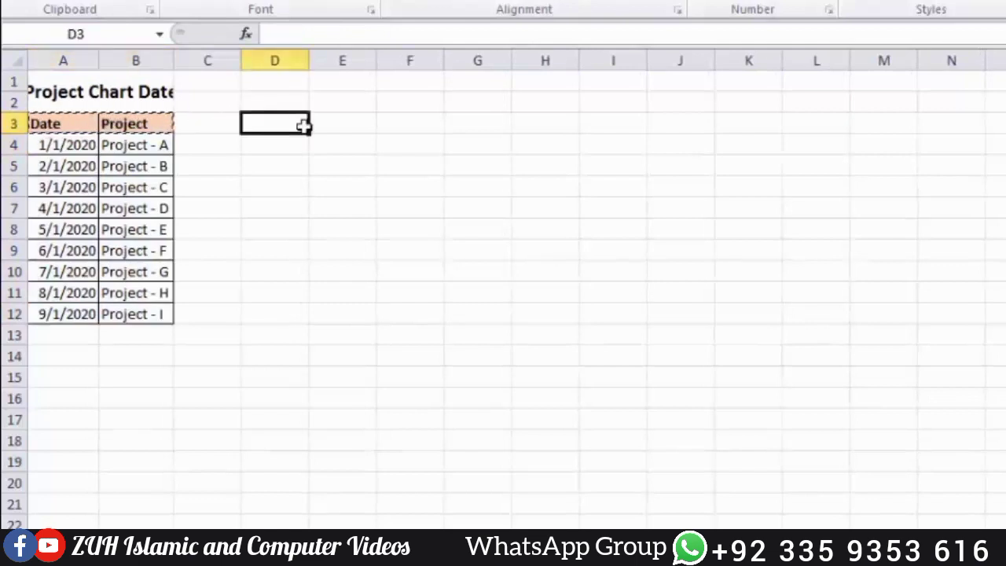
{"action": "key", "text": "ctrl+v"}
Step: Extend the header formatting to F3, name that header "Text Replacement" and fit column F to it
{"action": "left_click", "coordinate": [346, 124]}
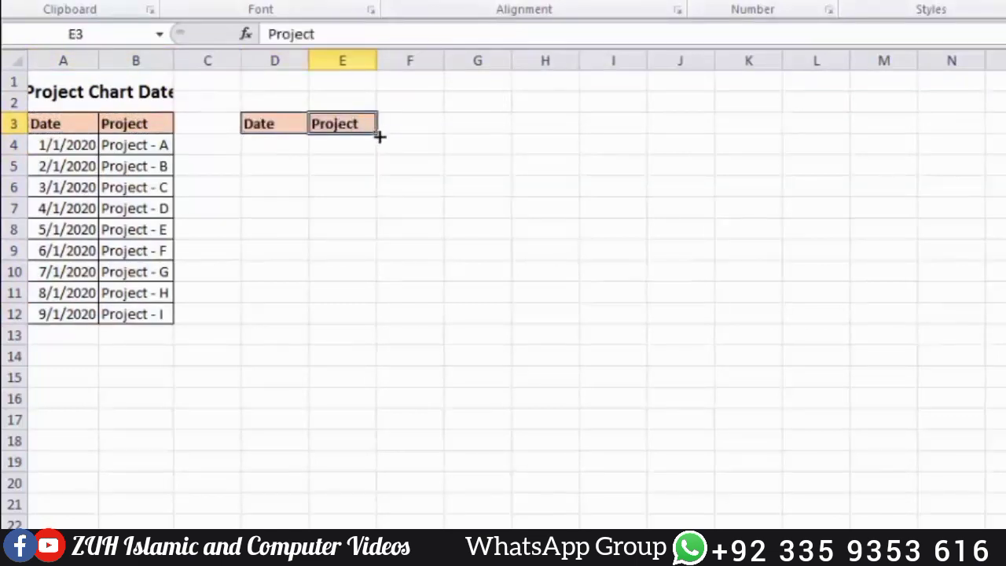
{"action": "left_click_drag", "start_coordinate": [408, 132], "coordinate": [422, 124]}
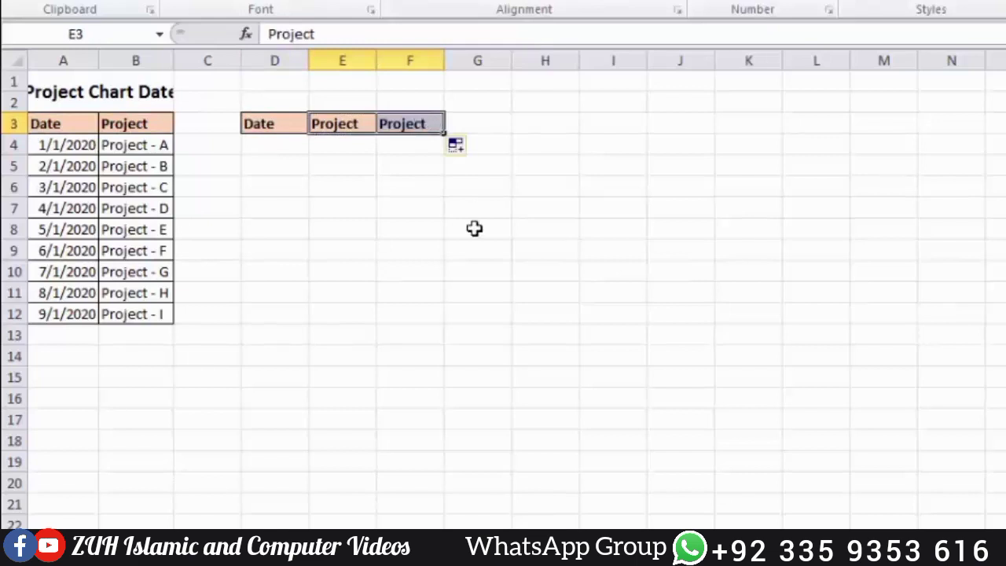
{"action": "key", "text": "Right"}
{"action": "type", "text": "Te"}
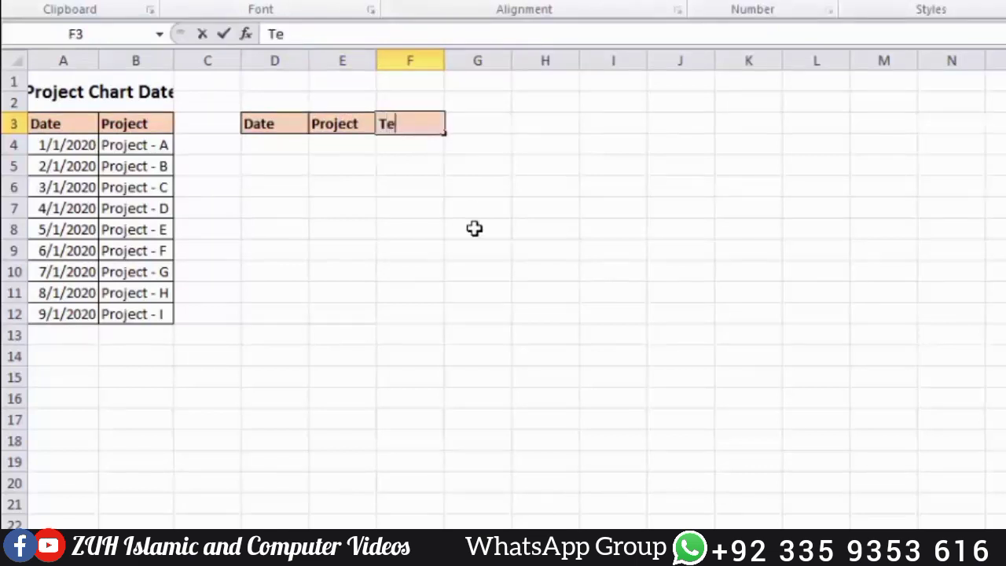
{"action": "type", "text": "xt REplac"}
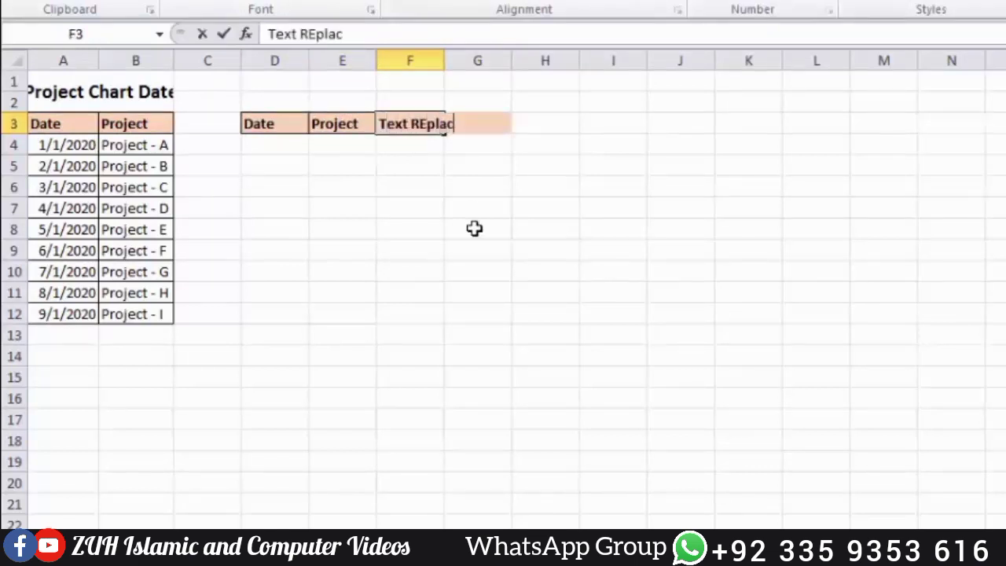
{"action": "type", "text": "ement"}
{"action": "key", "text": "Return"}
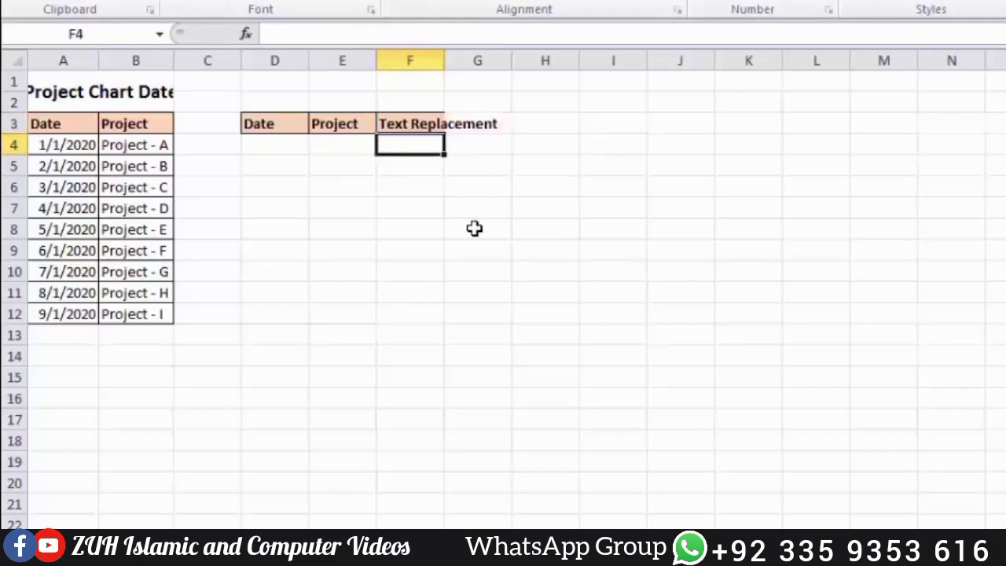
{"action": "double_click", "coordinate": [445, 63]}
Step: Apply all borders to the empty range D4:F12 under the new headers
{"action": "left_click", "coordinate": [306, 145]}
{"action": "left_click_drag", "start_coordinate": [306, 144], "coordinate": [456, 313]}
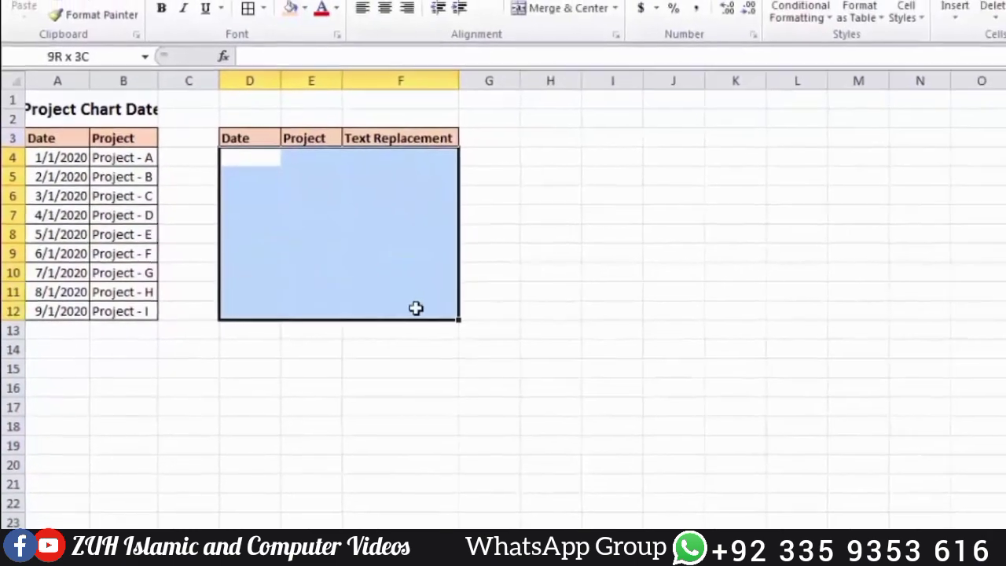
{"action": "left_click_drag", "start_coordinate": [390, 308], "coordinate": [390, 309]}
{"action": "left_click", "coordinate": [234, 24]}
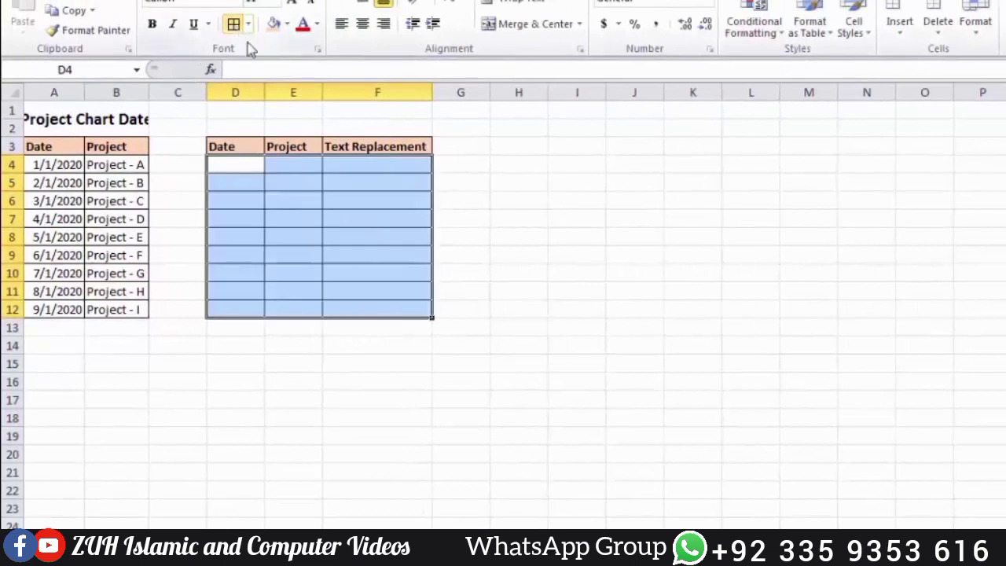
Step: Enter the formula =A4 in cell D4 to reference the first date
{"action": "left_click", "coordinate": [244, 162]}
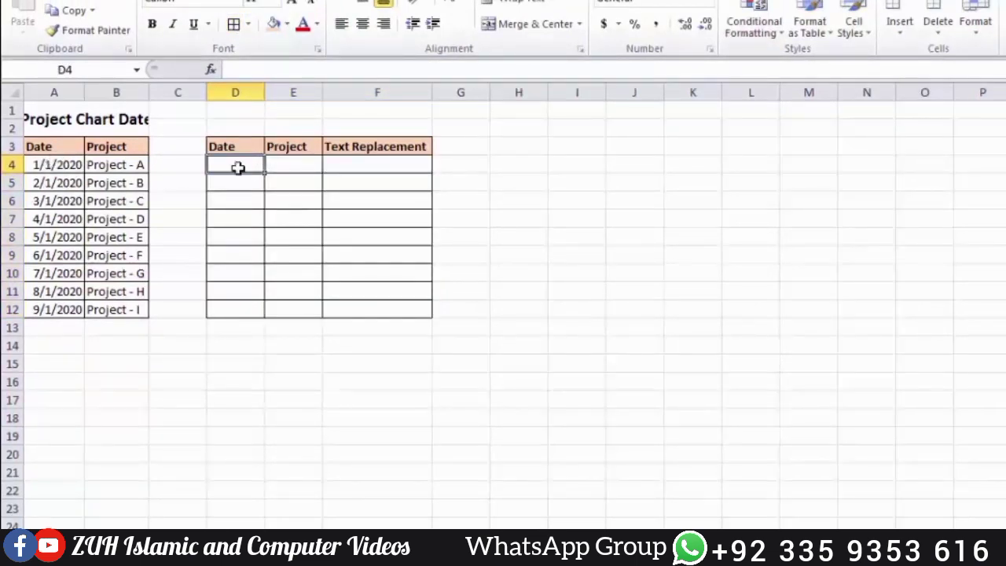
{"action": "type", "text": "="}
{"action": "key", "text": "Left"}
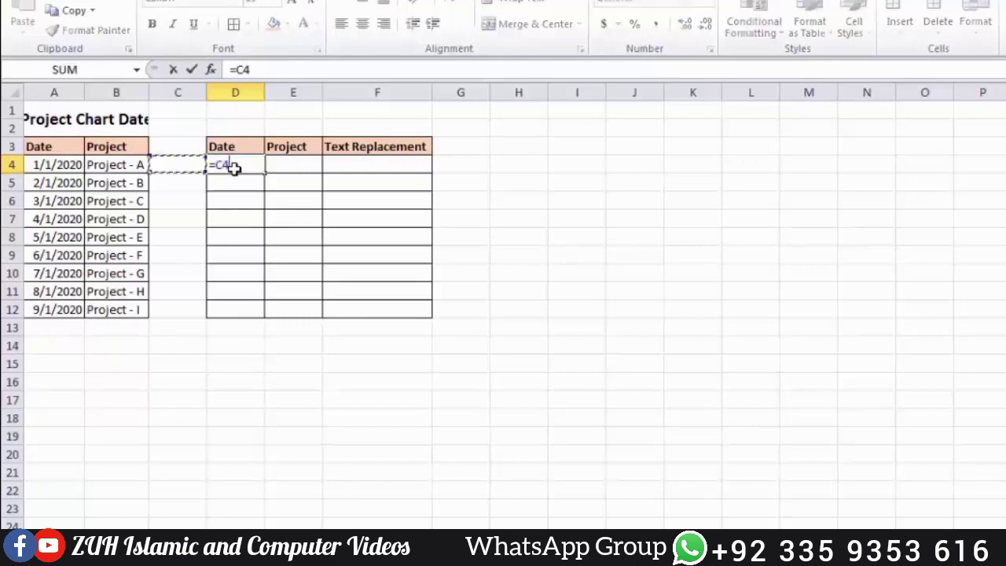
{"action": "key", "text": "Left"}
{"action": "key", "text": "Left"}
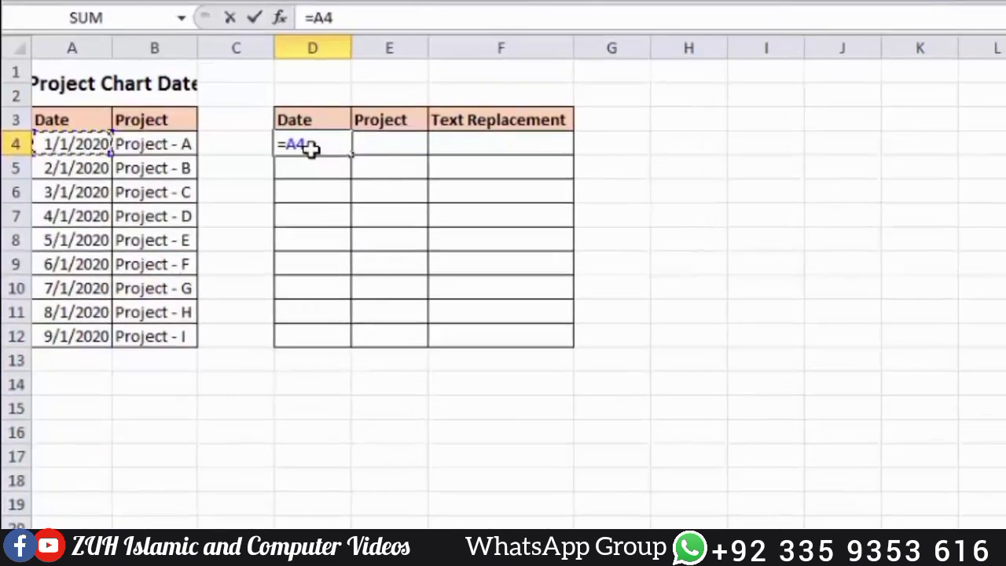
{"action": "key", "text": "Return"}
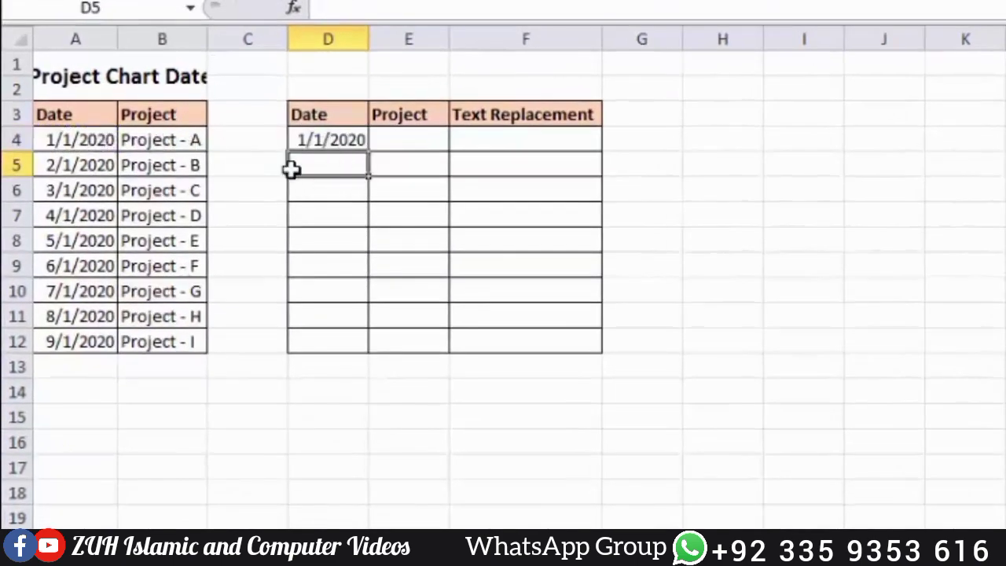
Step: Clear the date in A4 to test the direct reference in D4, and undo the deletion
{"action": "left_click", "coordinate": [82, 138]}
{"action": "key", "text": "Delete"}
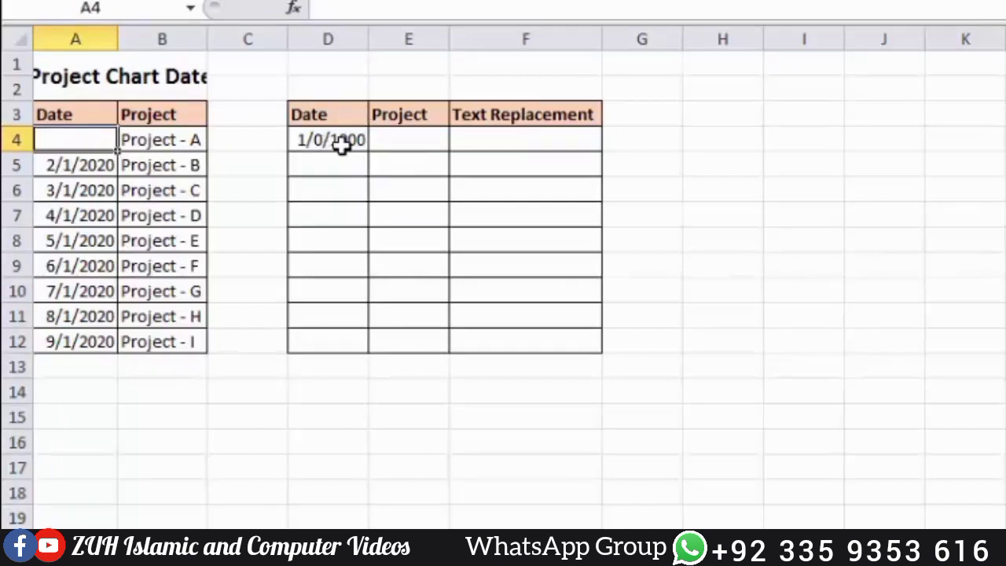
{"action": "key", "text": "ctrl+z"}
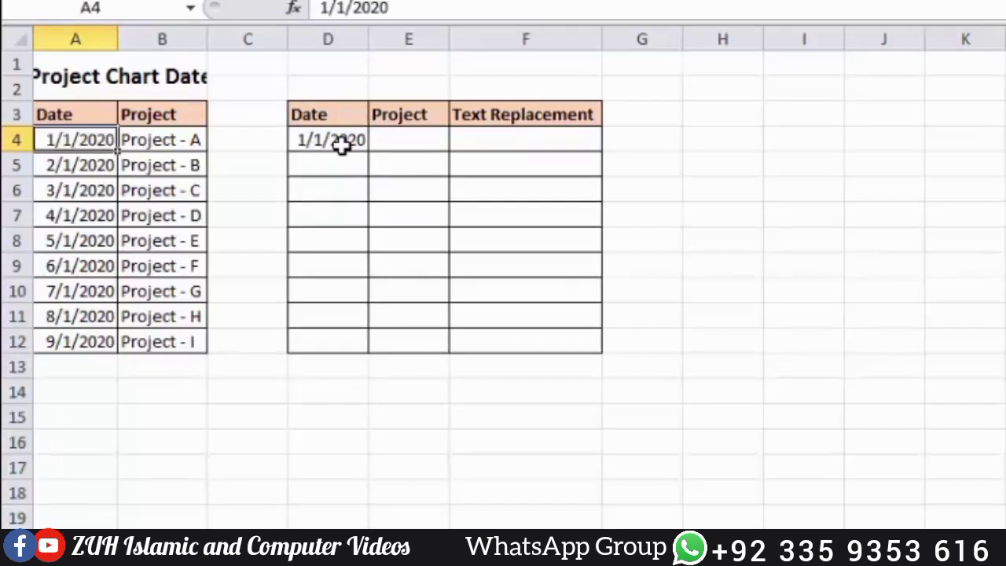
Step: Replace the contents of D4 with the formula =IF(A4<>"",A4,"")
{"action": "left_click", "coordinate": [341, 143]}
{"action": "type", "text": "=IF("}
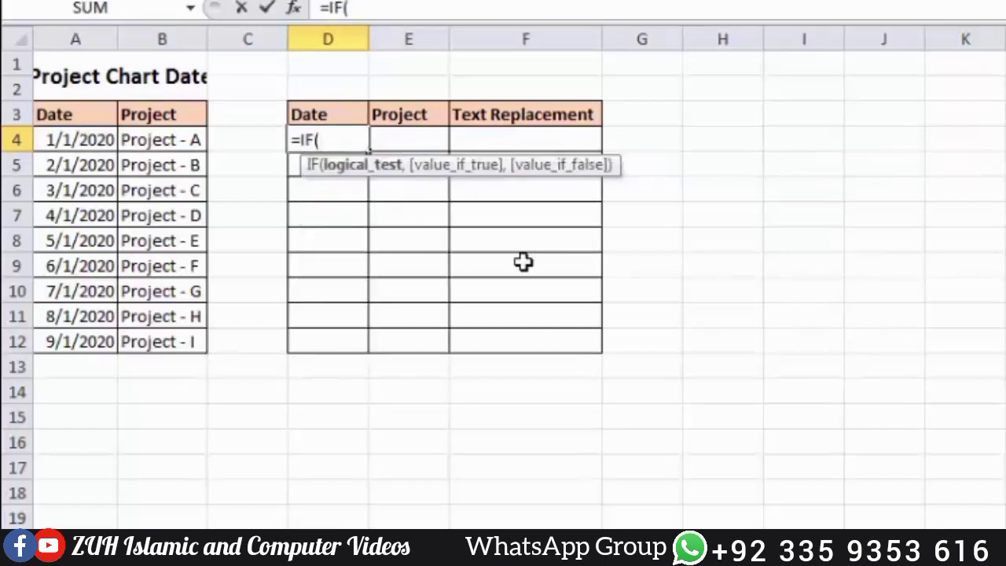
{"action": "key", "text": "Left"}
{"action": "key", "text": "Left"}
{"action": "key", "text": "Left"}
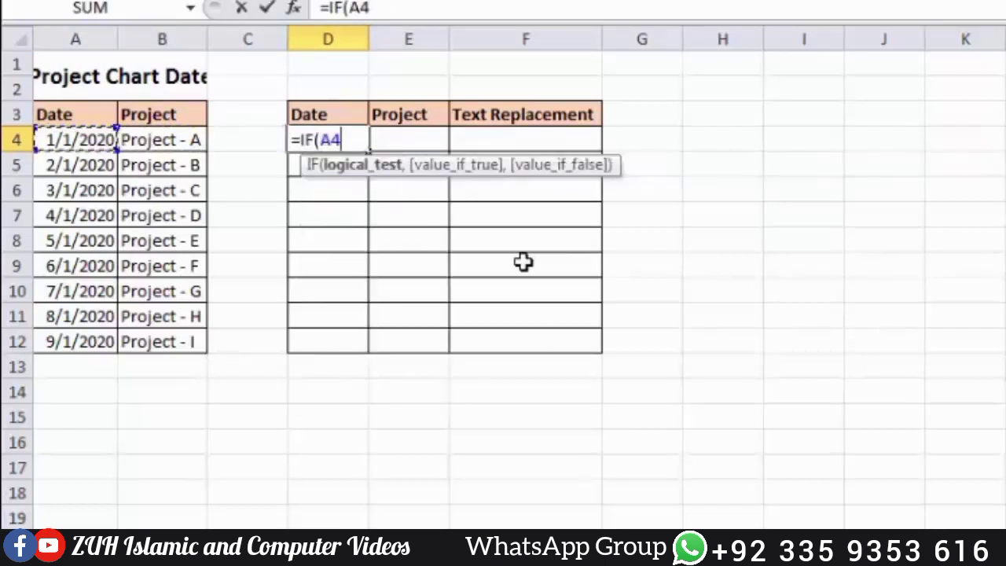
{"action": "type", "text": "<>\"\""}
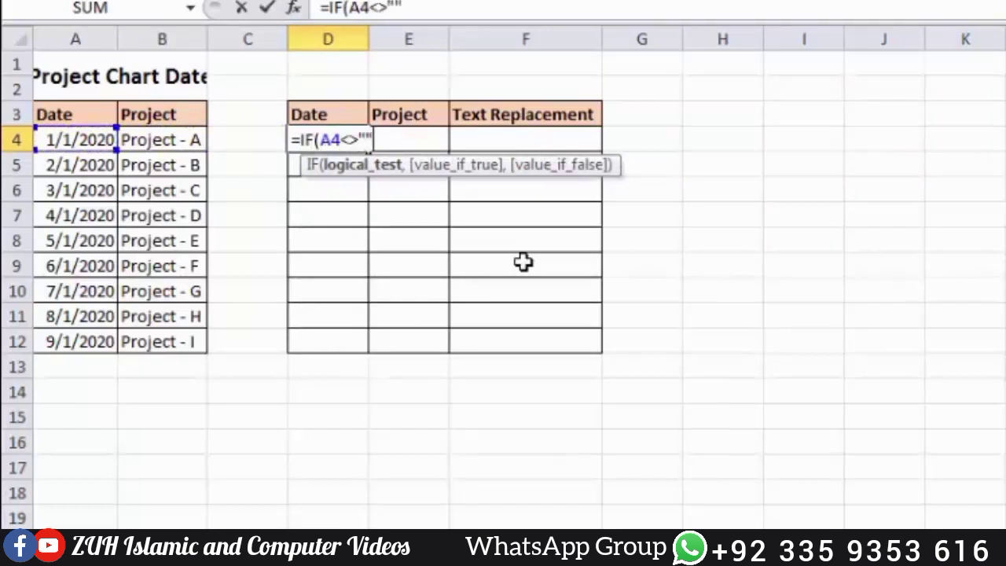
{"action": "type", "text": ","}
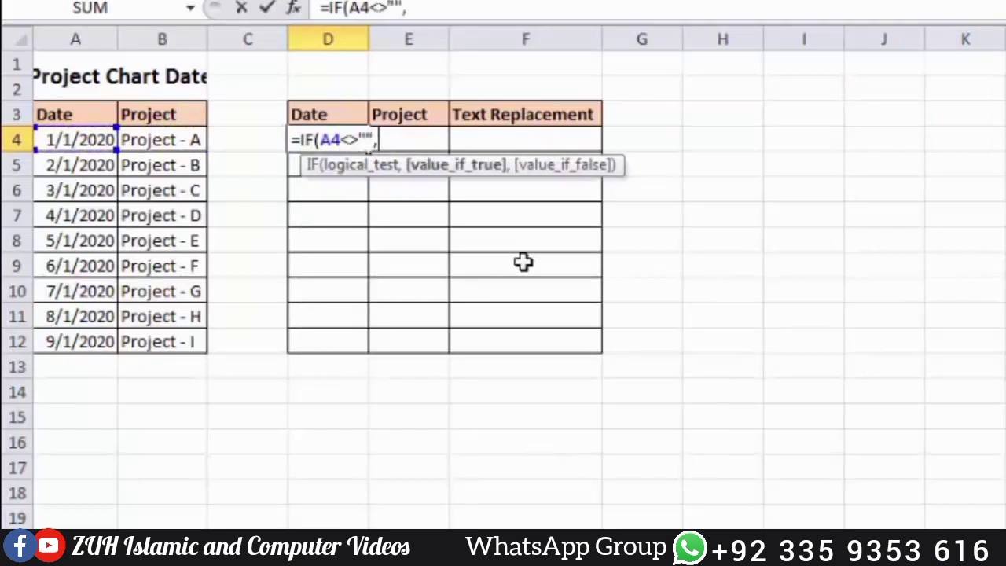
{"action": "key", "text": "Left"}
{"action": "key", "text": "Left"}
{"action": "key", "text": "Left"}
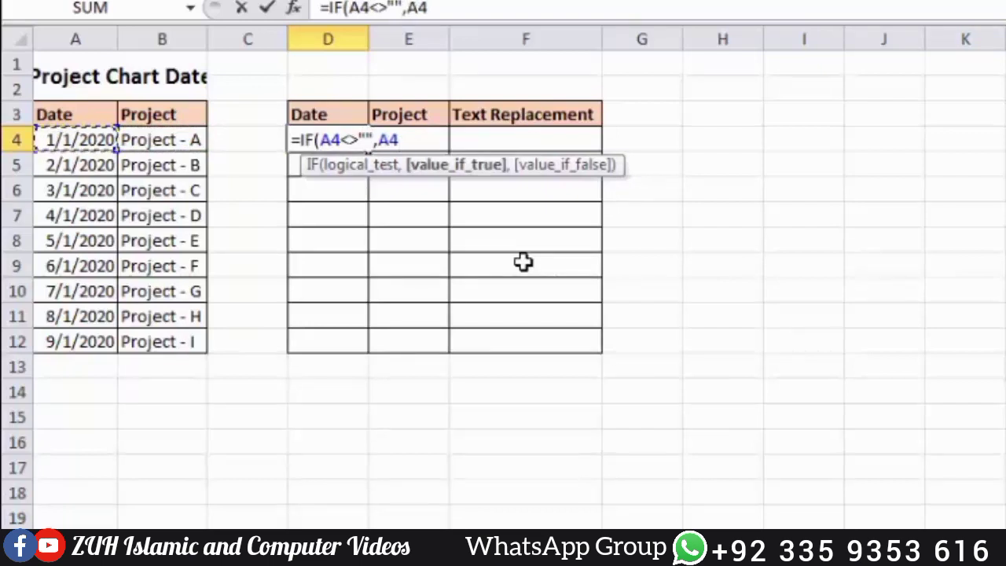
{"action": "type", "text": ","}
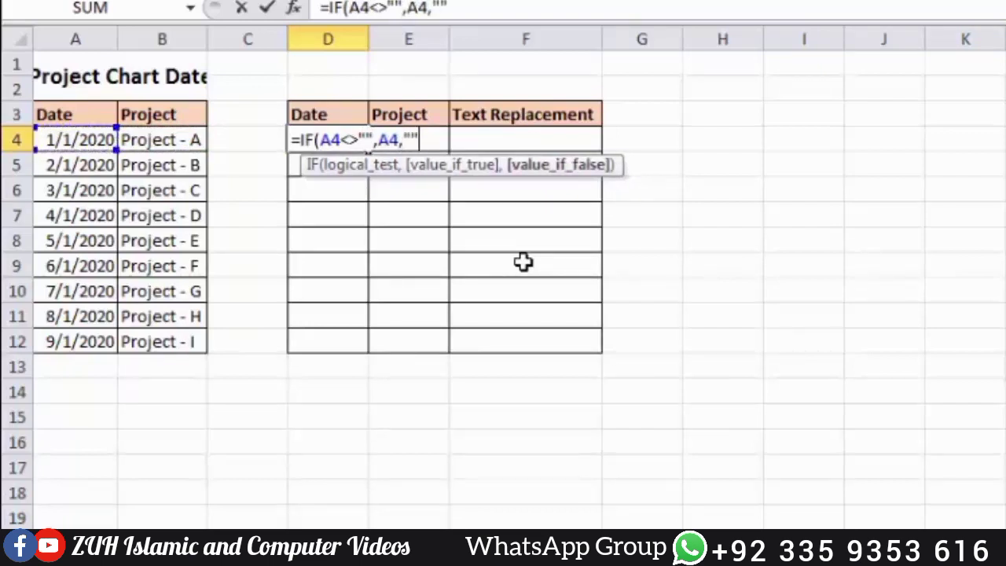
{"action": "type", "text": "\"\")"}
{"action": "key", "text": "Return"}
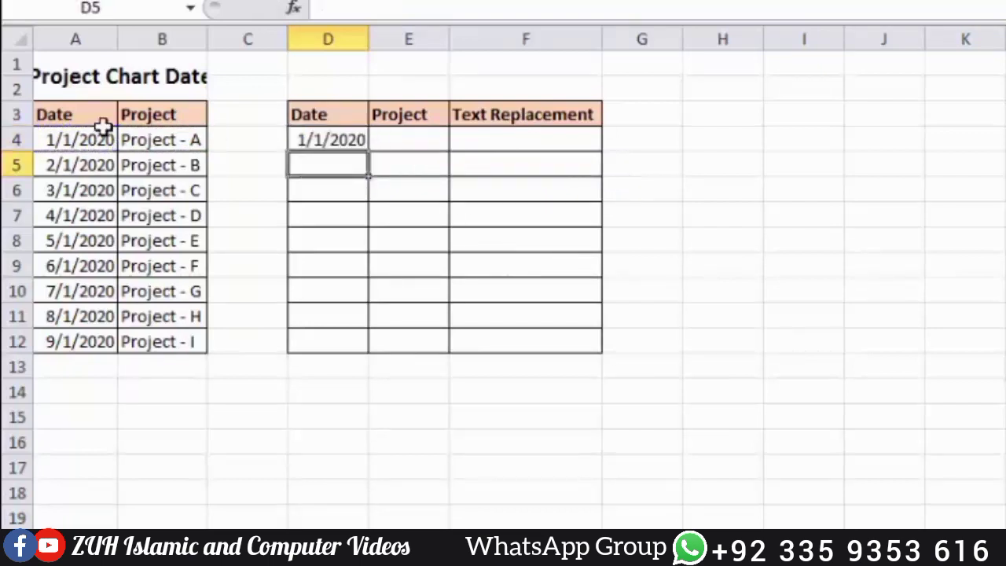
Step: Test the IF formula in D4 by clearing the date in A4, and undo the deletion
{"action": "left_click", "coordinate": [77, 141]}
{"action": "key", "text": "Delete"}
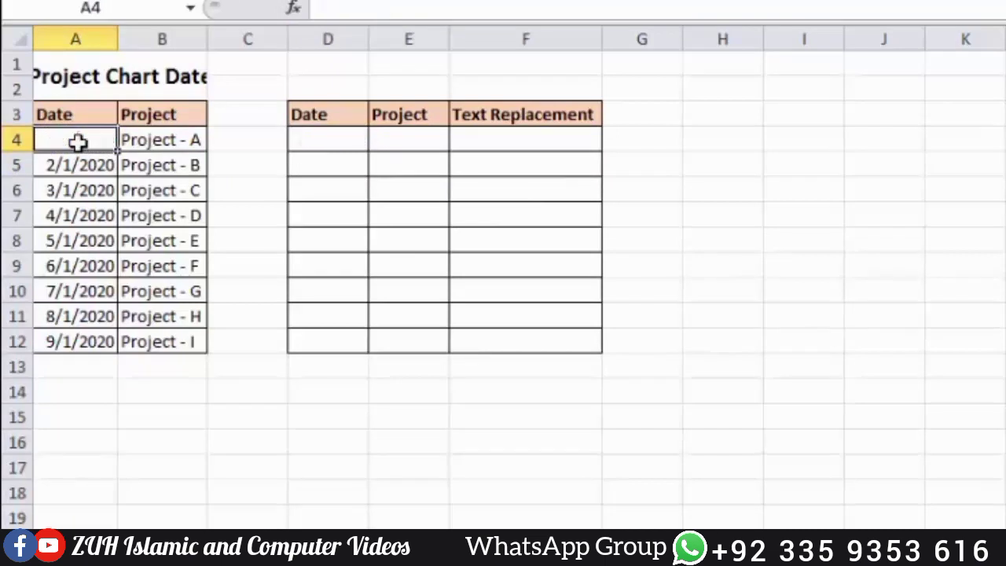
{"action": "key", "text": "ctrl+z"}
Step: Fill the IF formula from D4 down through D12
{"action": "left_click", "coordinate": [341, 139]}
{"action": "left_click_drag", "start_coordinate": [369, 150], "coordinate": [367, 353]}
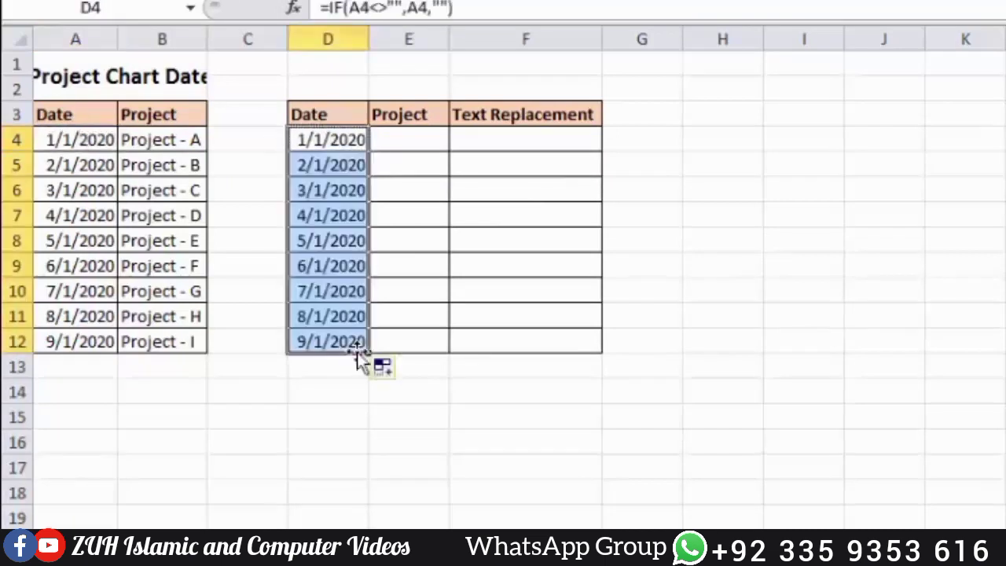
Step: Enter the formula =IF(AND(D4<>"",B4<>""),B4,NA()) in E4 and widen column E slightly to fit the project name
{"action": "left_click", "coordinate": [409, 138]}
{"action": "type", "text": "="}
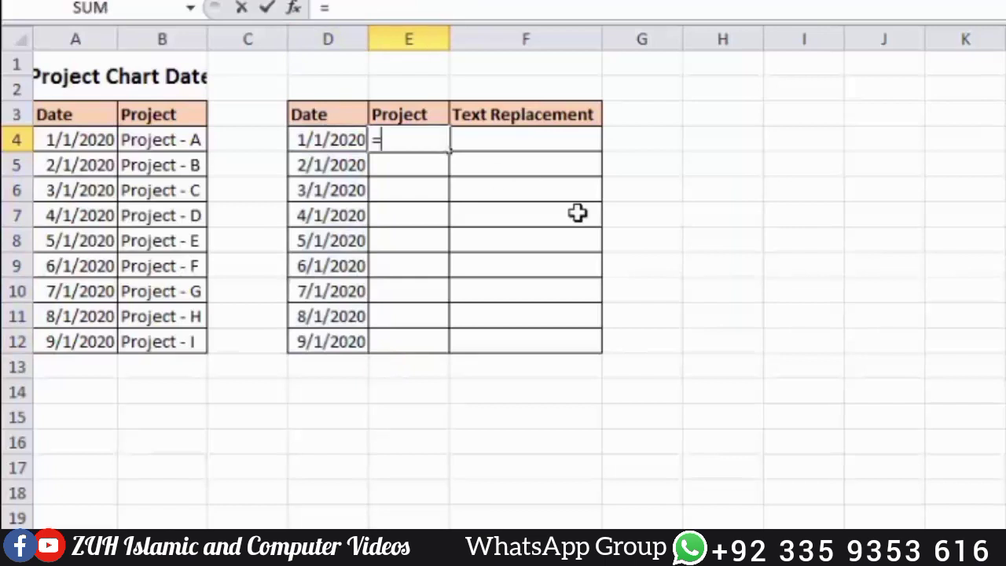
{"action": "type", "text": "IF("}
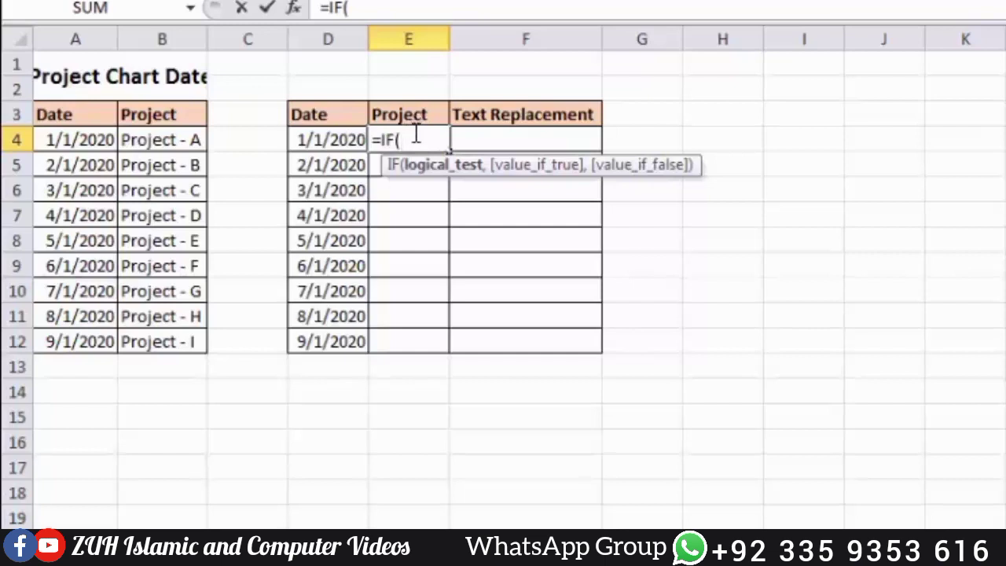
{"action": "type", "text": "and"}
{"action": "key", "text": "Tab"}
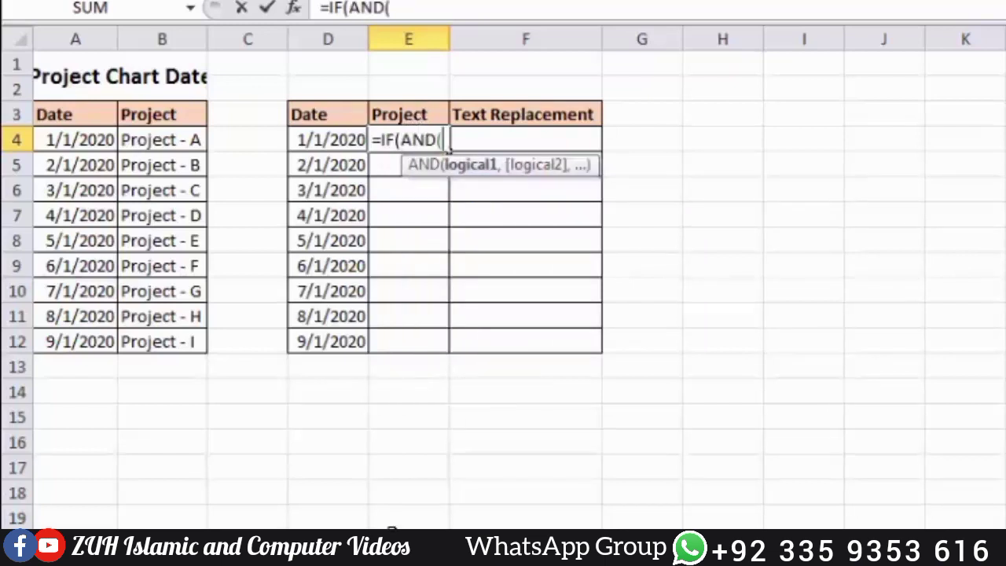
{"action": "left_click", "coordinate": [338, 136]}
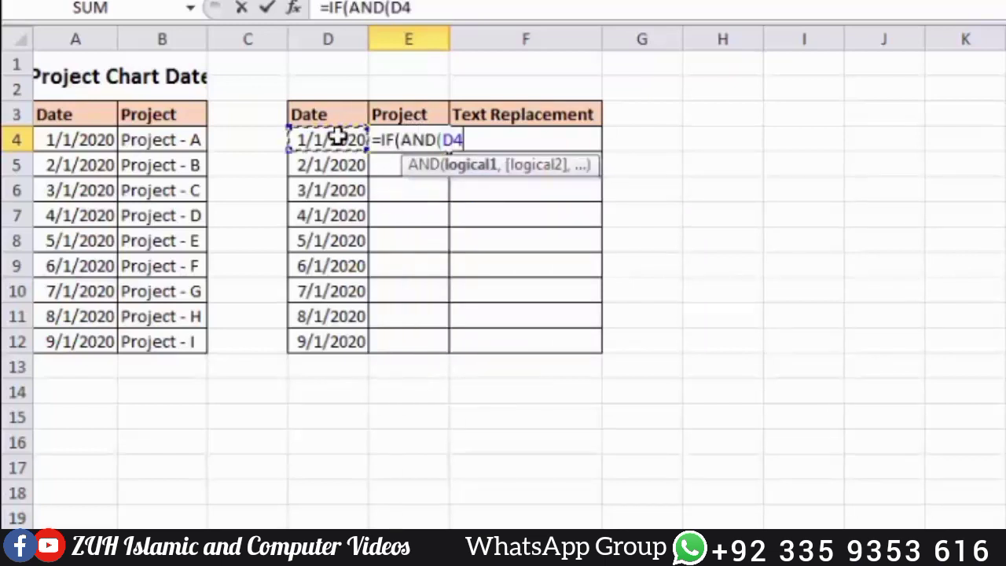
{"action": "type", "text": "<>\"\""}
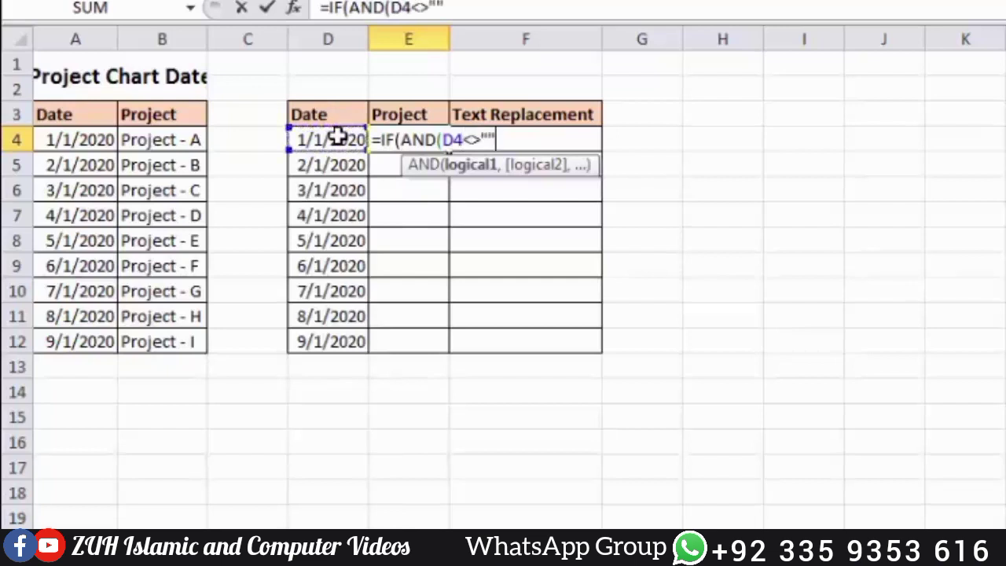
{"action": "type", "text": ","}
{"action": "left_click", "coordinate": [196, 138]}
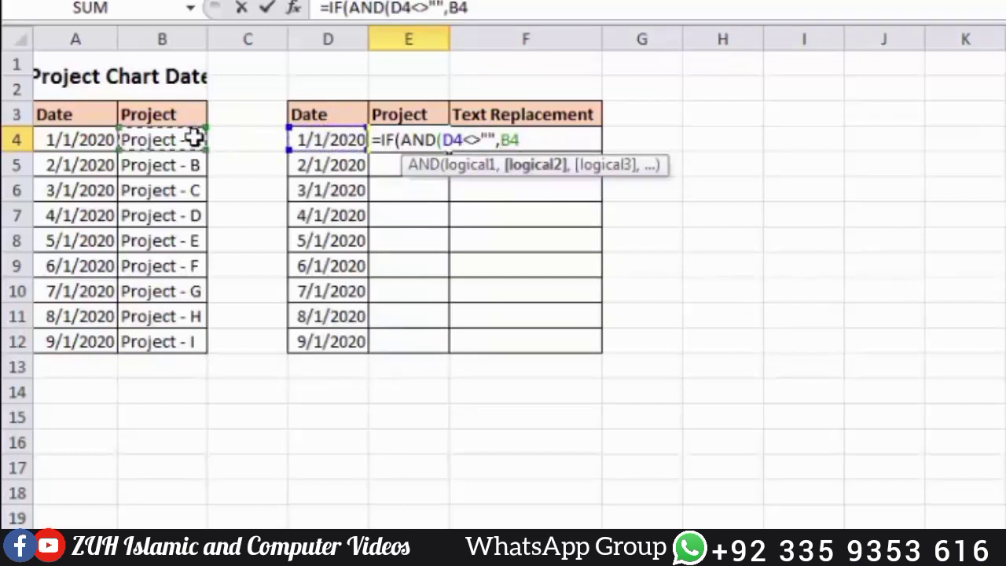
{"action": "type", "text": "<>"}
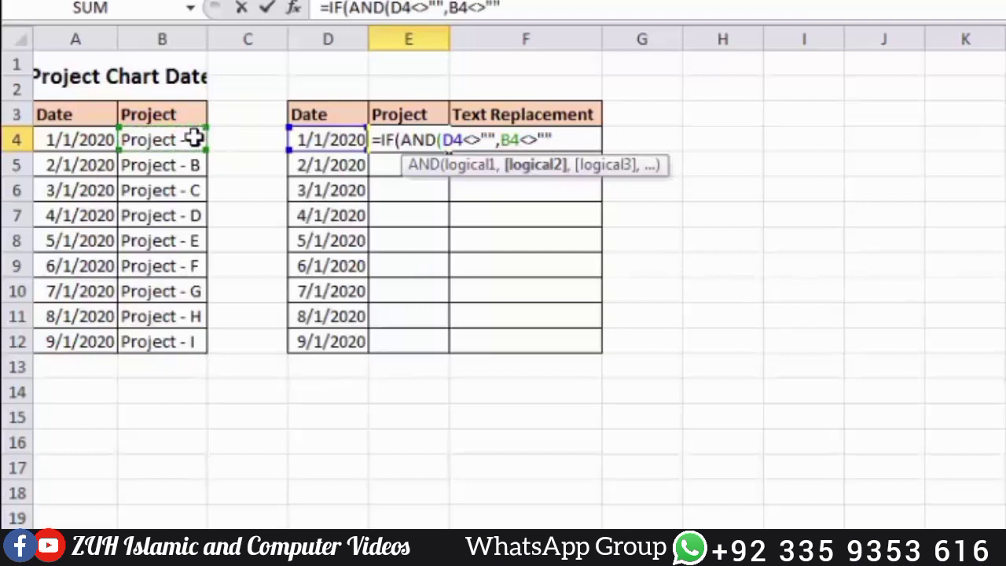
{"action": "type", "text": "\"\"),"}
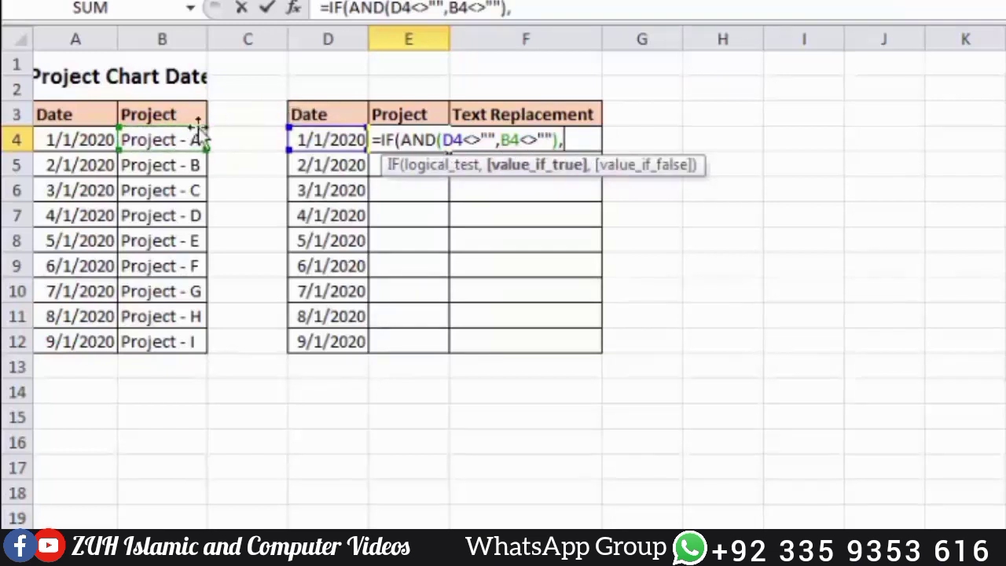
{"action": "left_click", "coordinate": [173, 135]}
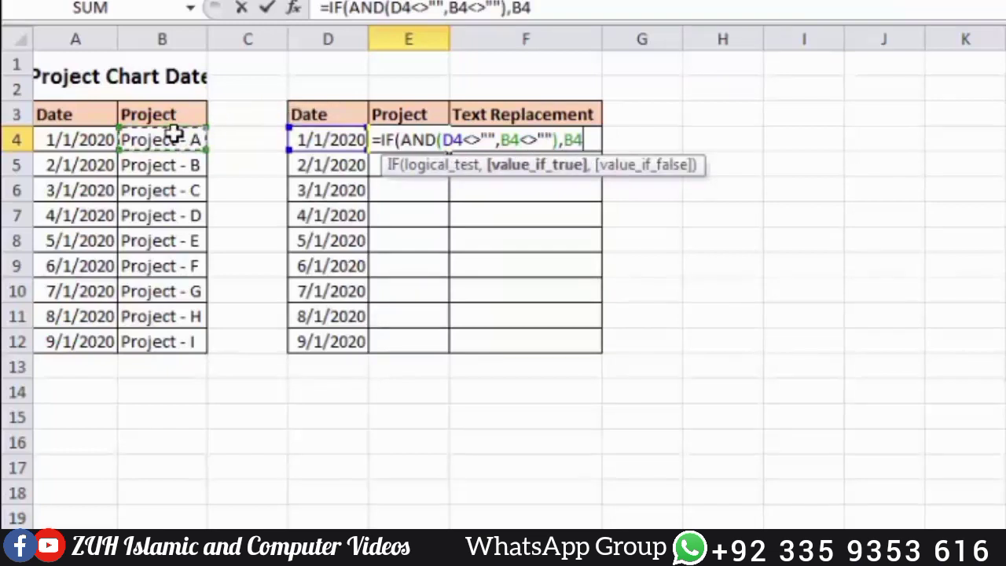
{"action": "type", "text": ",na"}
{"action": "key", "text": "Tab"}
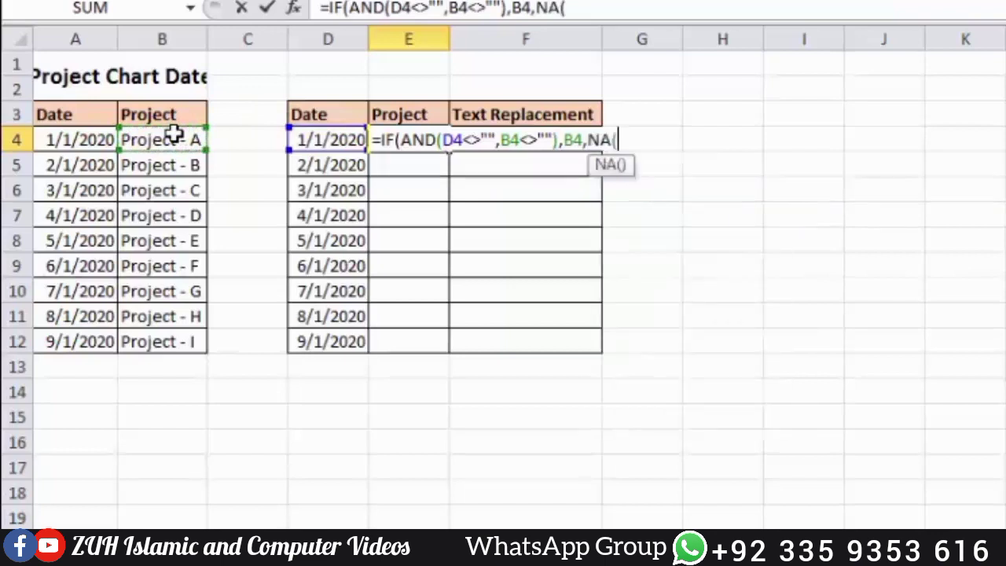
{"action": "type", "text": "))"}
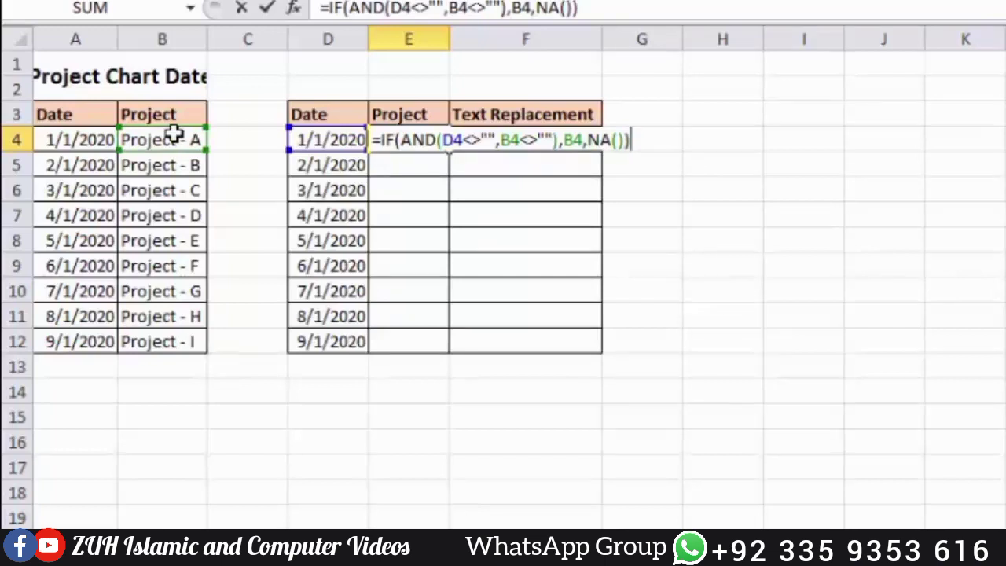
{"action": "key", "text": "Return"}
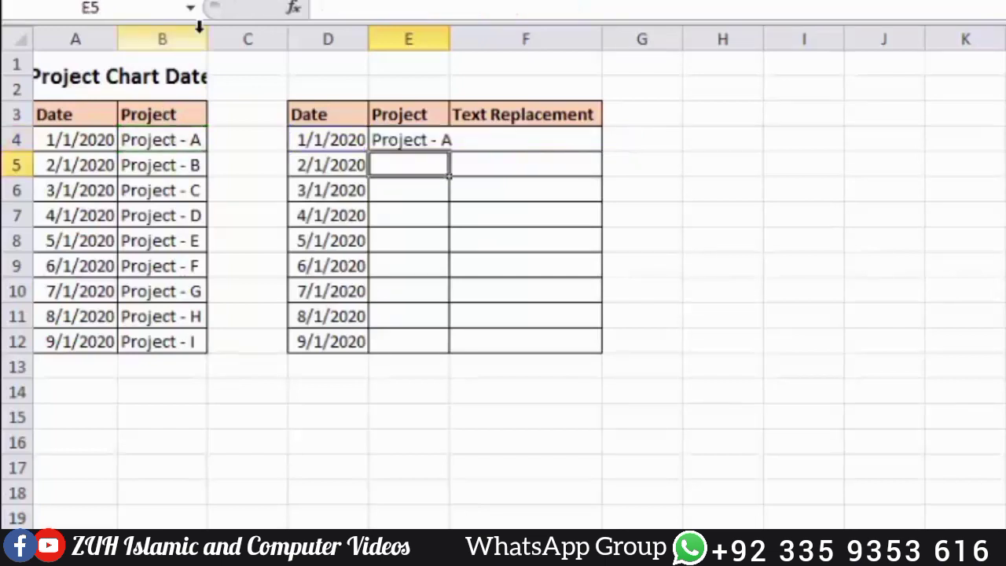
{"action": "left_click_drag", "start_coordinate": [450, 38], "coordinate": [459, 38]}
Step: Test the E4 formula by clearing D4, B4 and A4 one at a time, undoing each deletion
{"action": "left_click", "coordinate": [337, 134]}
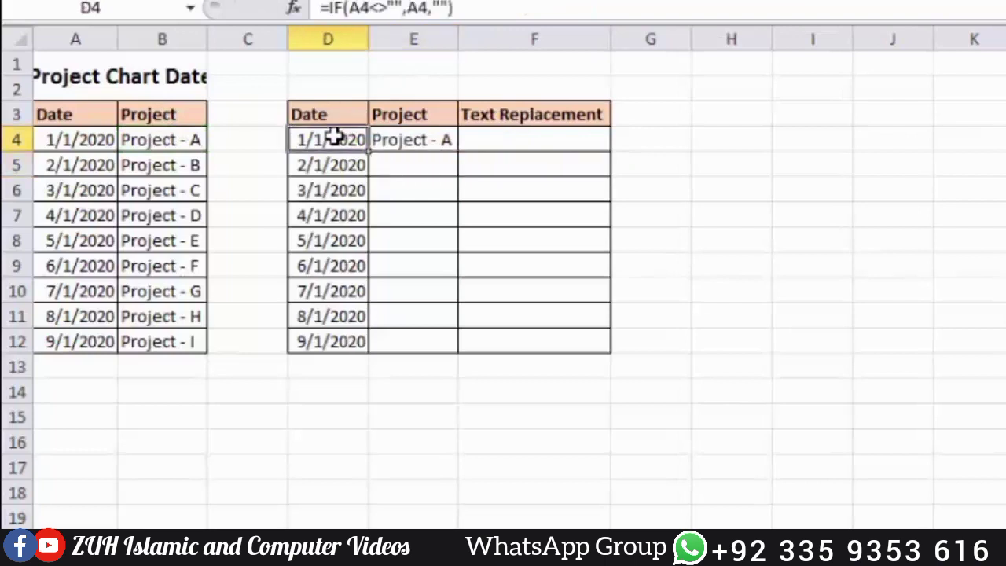
{"action": "key", "text": "Delete"}
{"action": "key", "text": "ctrl+z"}
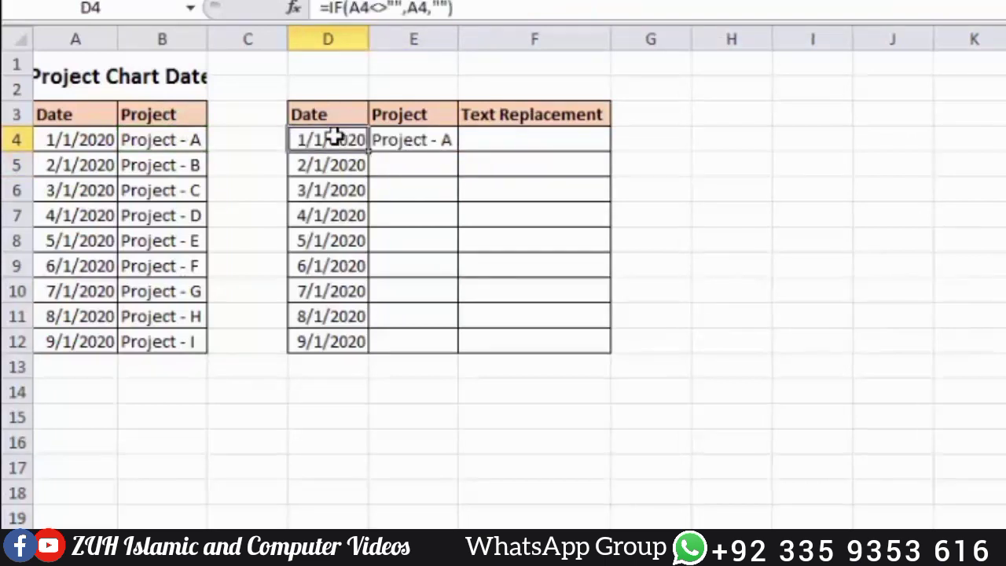
{"action": "left_click", "coordinate": [195, 142]}
{"action": "key", "text": "Delete"}
{"action": "key", "text": "ctrl+z"}
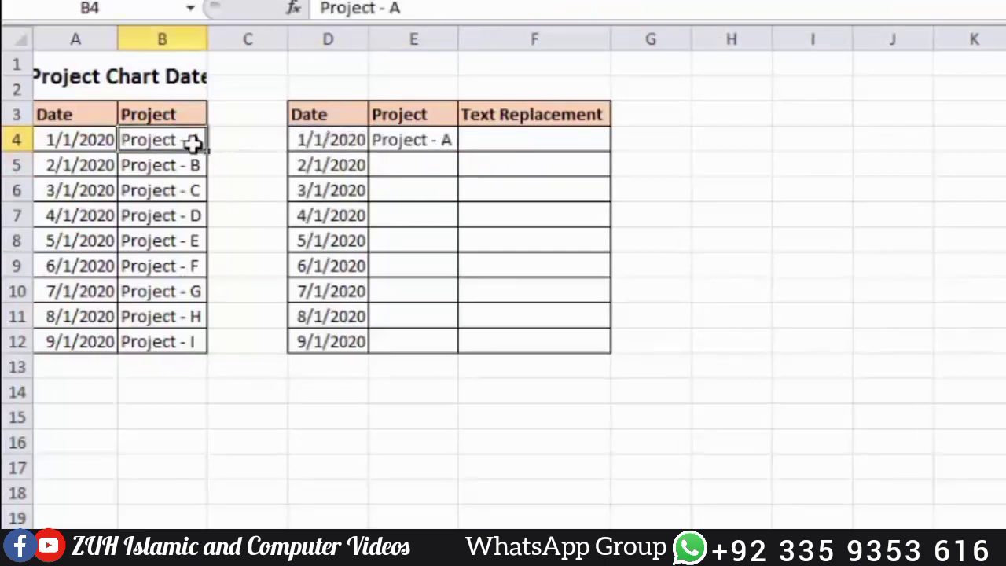
{"action": "left_click", "coordinate": [100, 137]}
{"action": "key", "text": "Delete"}
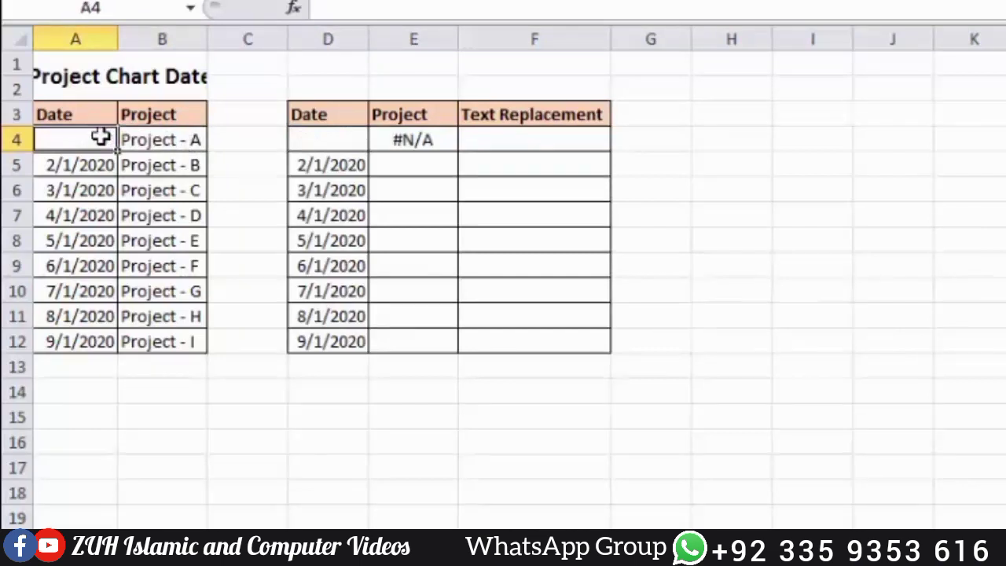
{"action": "key", "text": "ctrl+z"}
Step: Fill the project formula from E4 down through E12
{"action": "left_click", "coordinate": [449, 139]}
{"action": "left_click_drag", "start_coordinate": [457, 154], "coordinate": [445, 338]}
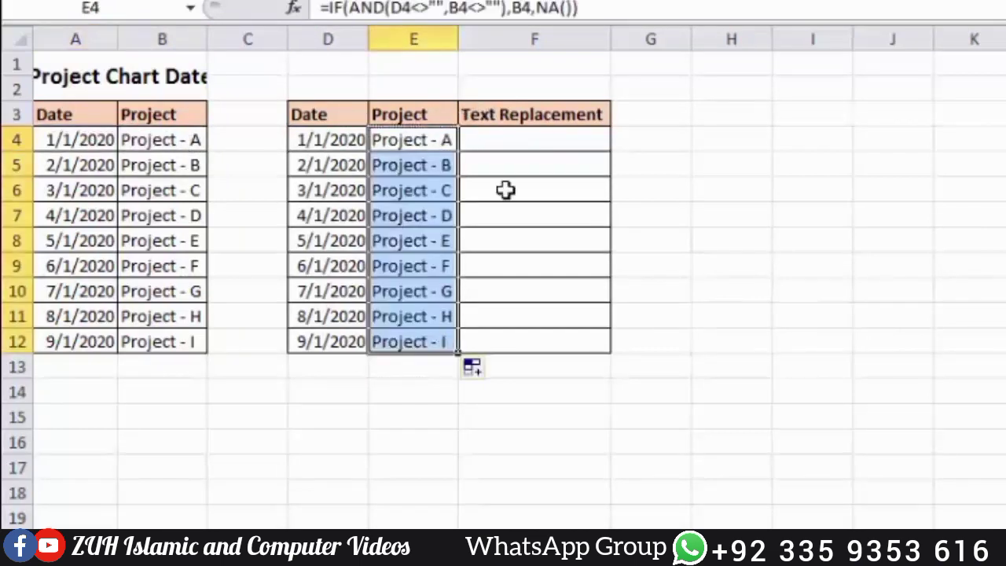
Step: Enter the formula =IF(E4<>"",10,"") in F4 under Text Replacement
{"action": "left_click", "coordinate": [519, 135]}
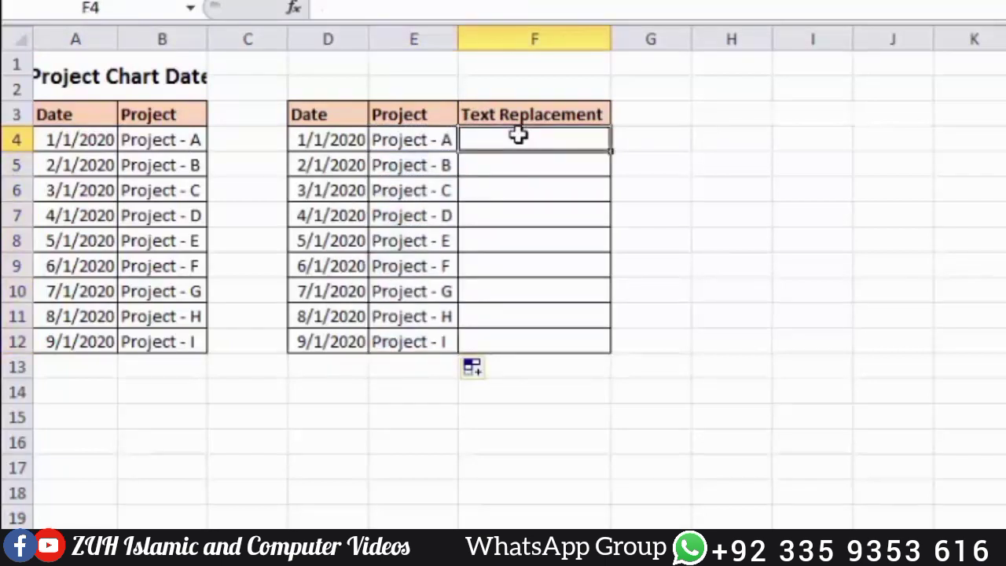
{"action": "type", "text": "=if"}
{"action": "key", "text": "Tab"}
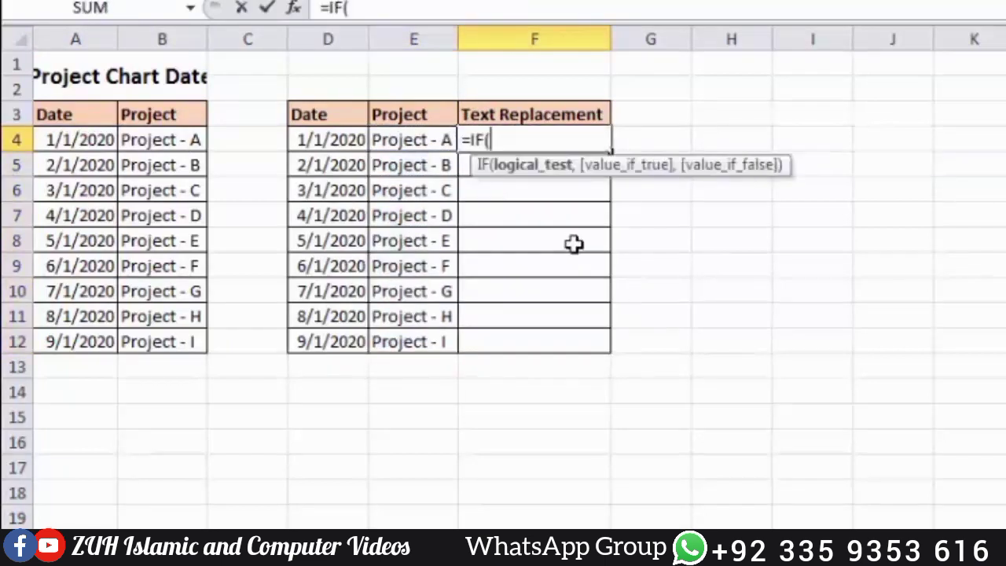
{"action": "type", "text": "E4"}
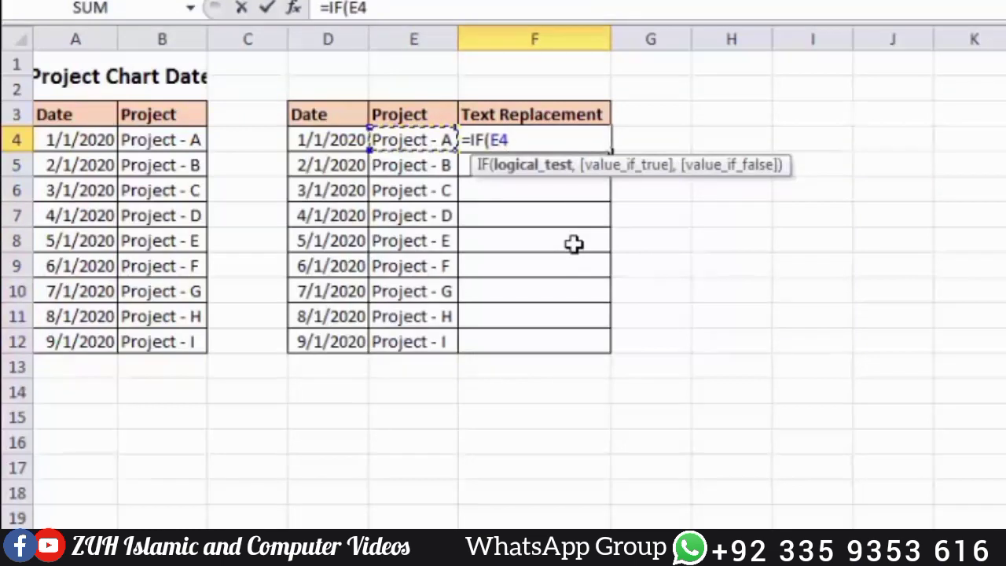
{"action": "type", "text": "<>\"\","}
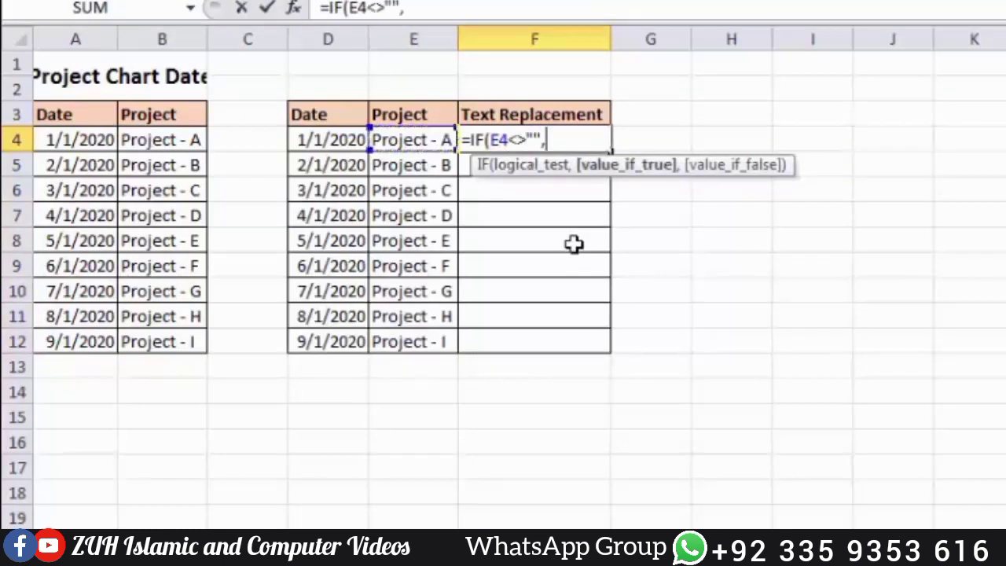
{"action": "type", "text": "10,\"\""}
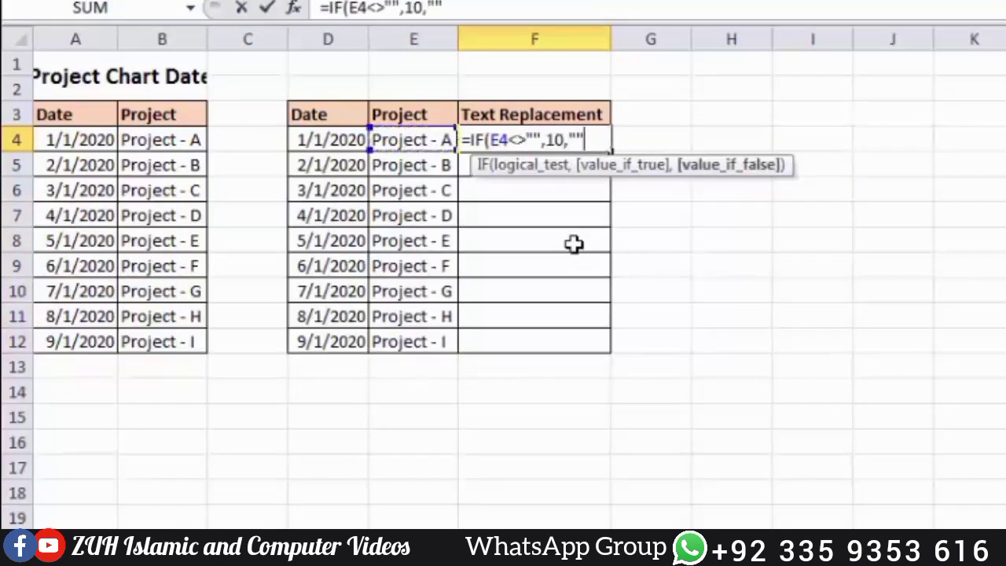
{"action": "type", "text": ")"}
{"action": "key", "text": "Return"}
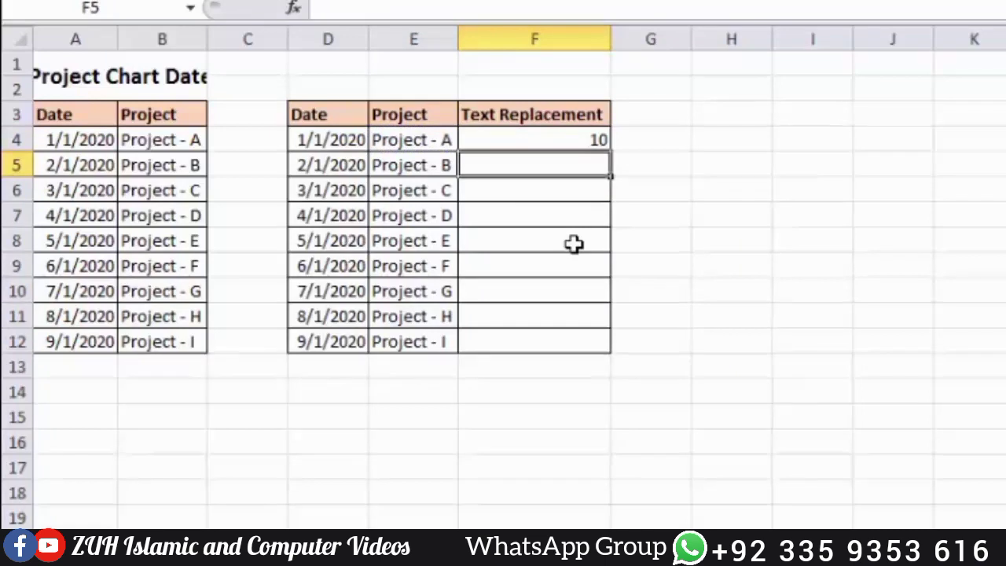
Step: Fill the F4 formula into F5 and change its true value to -10
{"action": "left_click", "coordinate": [595, 144]}
{"action": "left_click_drag", "start_coordinate": [611, 152], "coordinate": [596, 168]}
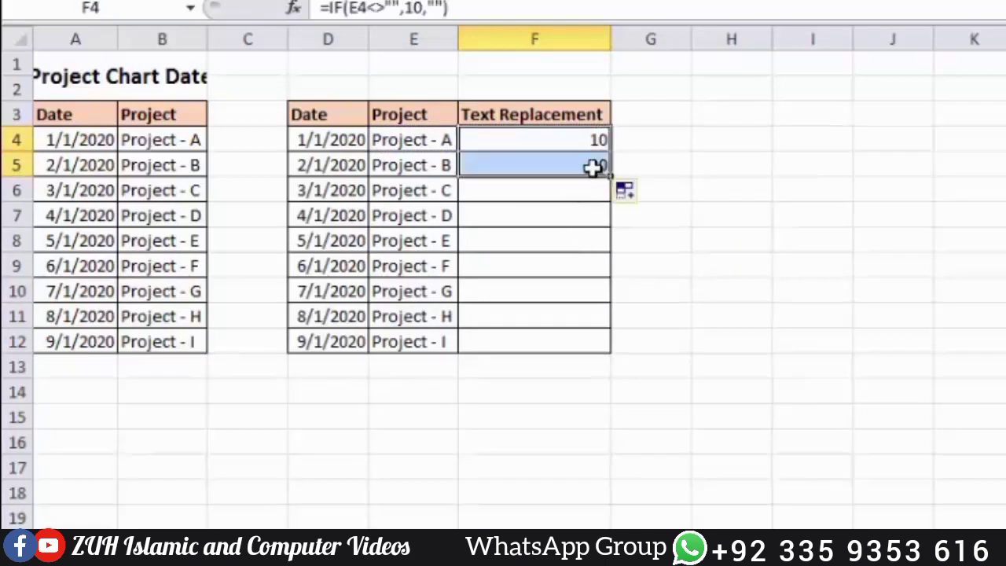
{"action": "double_click", "coordinate": [595, 168]}
{"action": "left_click", "coordinate": [549, 166]}
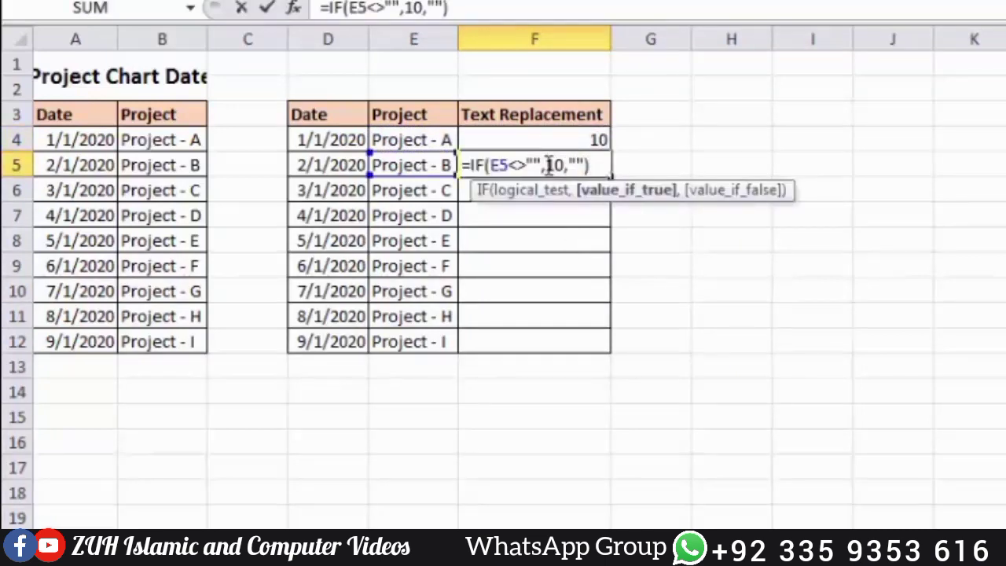
{"action": "type", "text": "-"}
{"action": "key", "text": "Return"}
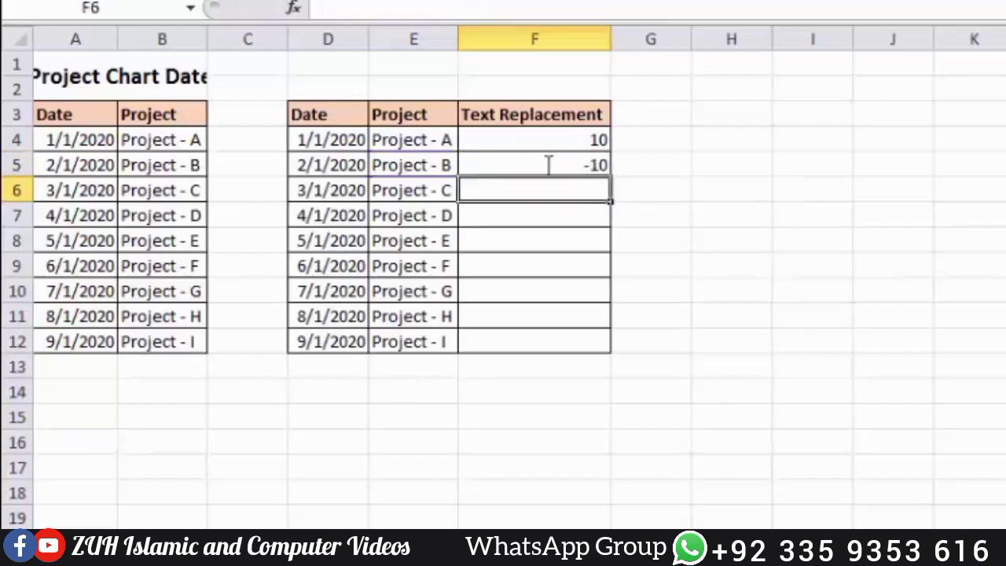
Step: Fill the alternating 10 and -10 formulas from F4:F5 down through F12
{"action": "left_click_drag", "start_coordinate": [579, 146], "coordinate": [591, 158]}
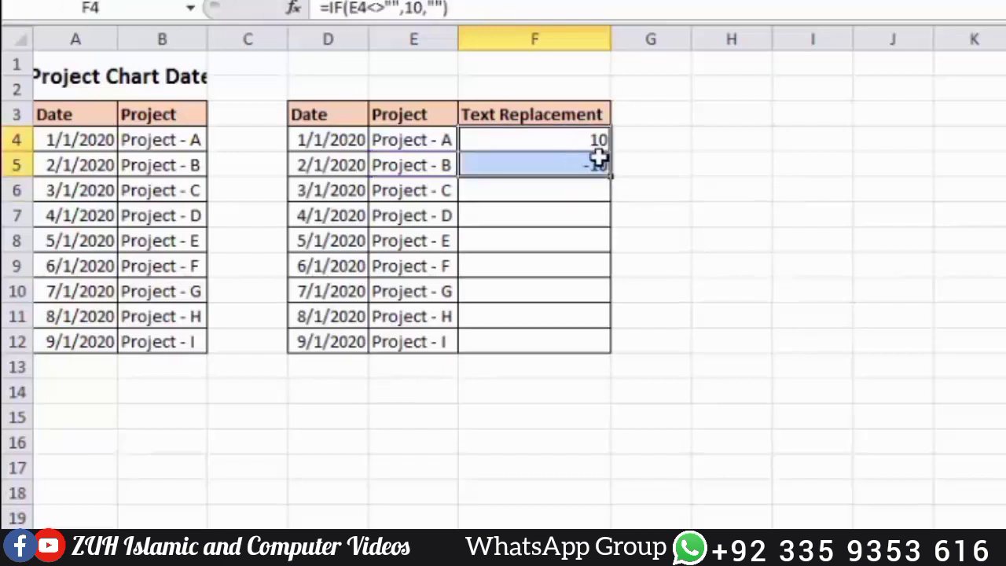
{"action": "double_click", "coordinate": [611, 175]}
{"action": "left_click", "coordinate": [614, 187]}
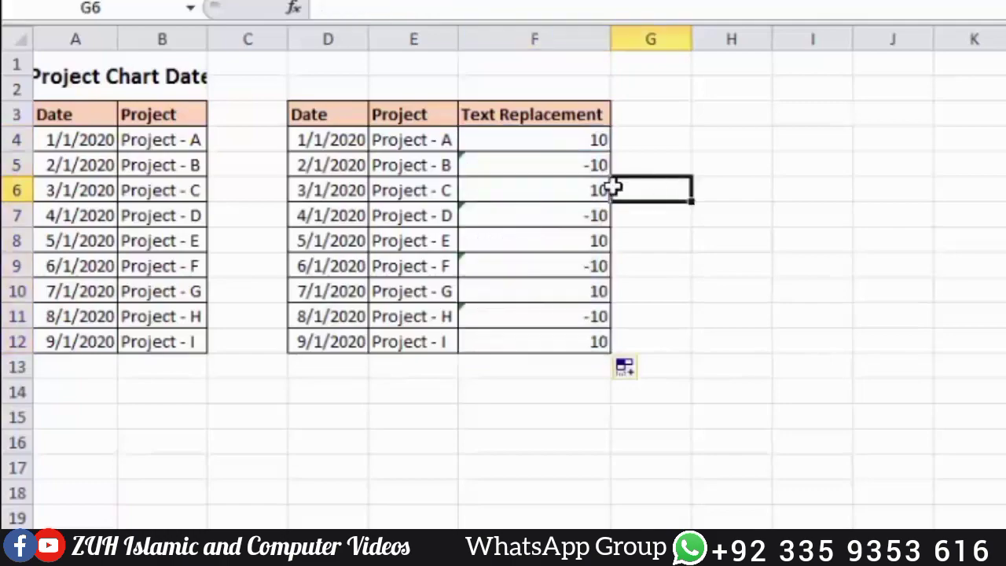
Step: Insert a 2-D line chart with markers based on the helper table in columns D to F
{"action": "left_click", "coordinate": [365, 190]}
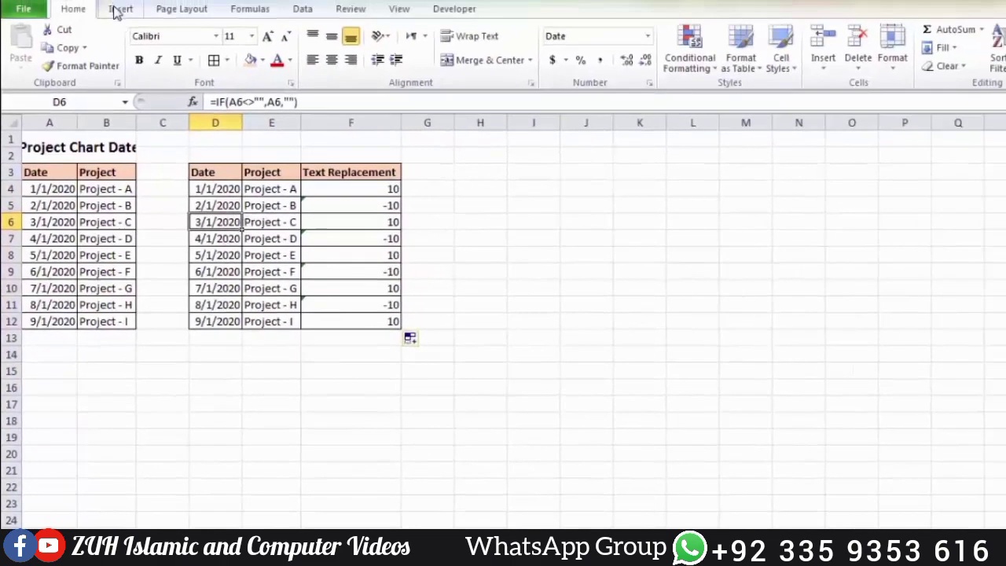
{"action": "left_click", "coordinate": [119, 10]}
{"action": "left_click", "coordinate": [353, 44]}
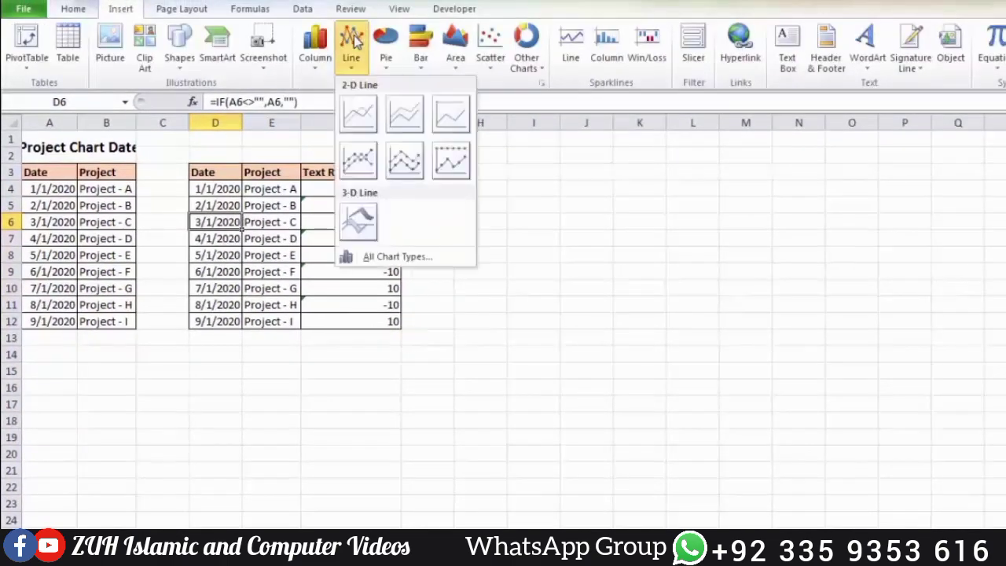
{"action": "left_click", "coordinate": [358, 164]}
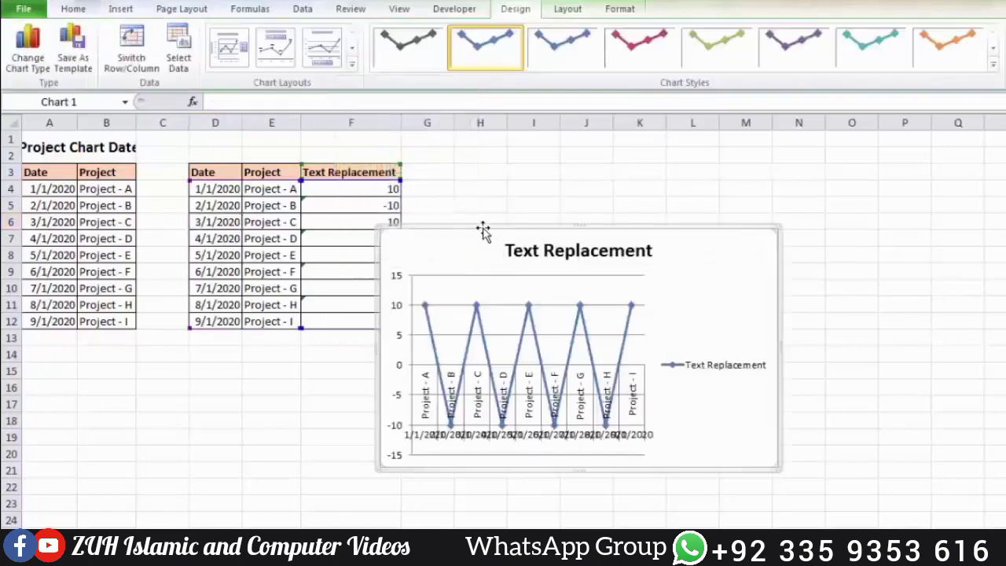
Step: Move the line chart clear of the helper table and enlarge it to span about columns H to R
{"action": "left_click_drag", "start_coordinate": [483, 229], "coordinate": [606, 168]}
{"action": "left_click_drag", "start_coordinate": [901, 410], "coordinate": [1004, 447]}
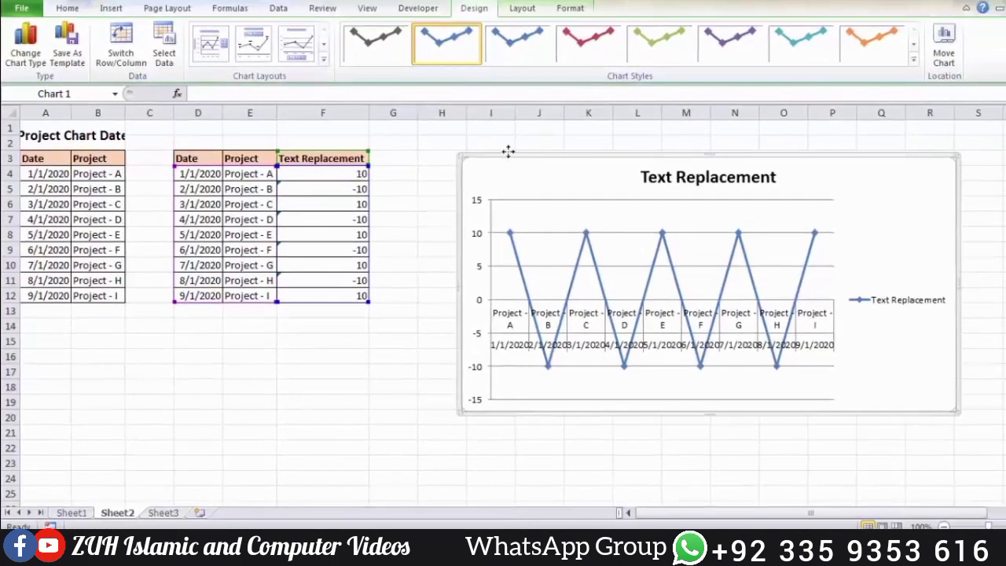
{"action": "left_click_drag", "start_coordinate": [536, 161], "coordinate": [516, 154]}
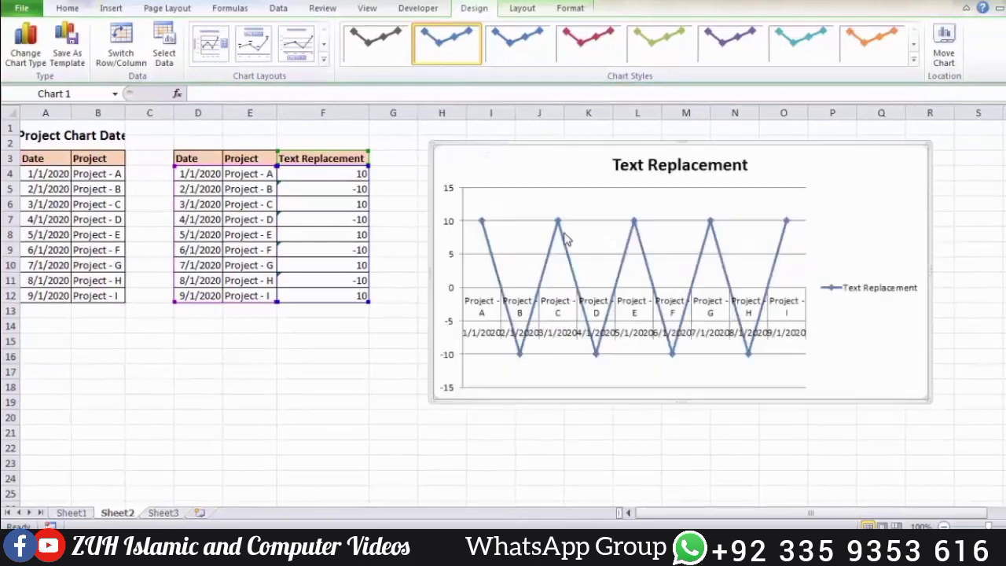
Step: Remove the Text Replacement series from the chart's data source
{"action": "left_click", "coordinate": [165, 55]}
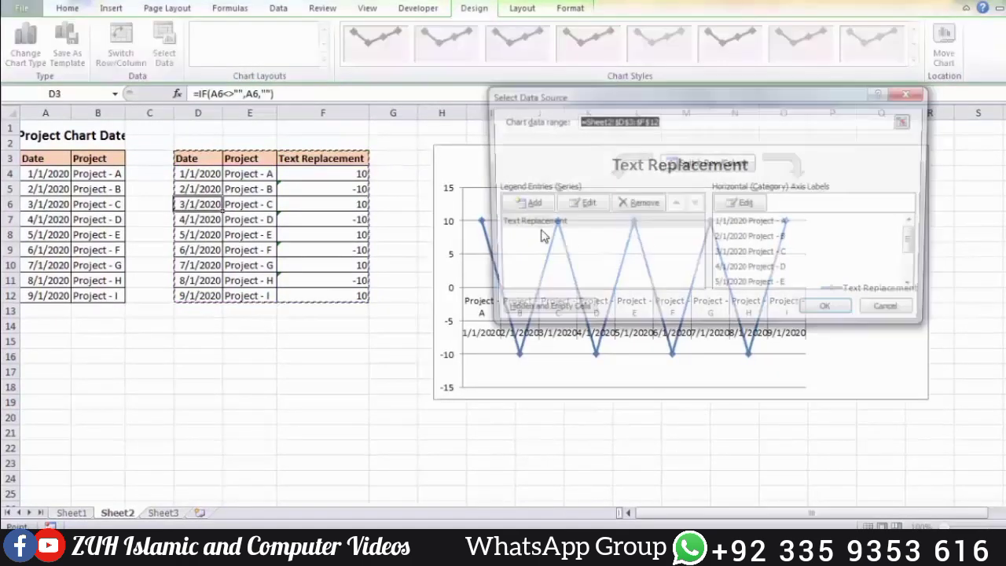
{"action": "left_click", "coordinate": [619, 210]}
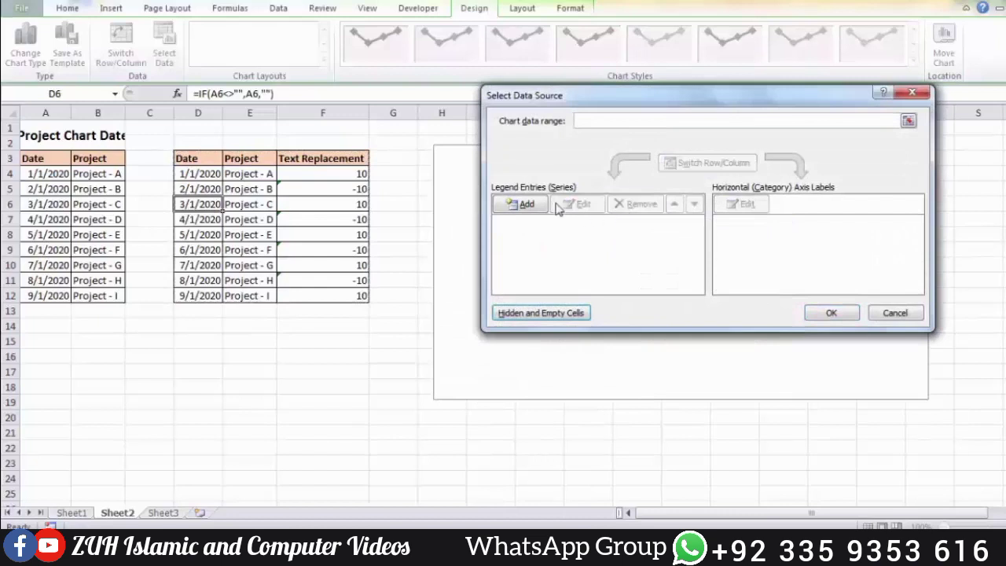
Step: Add a chart series named Date that takes its values from the helper table's cells E4:E12
{"action": "left_click", "coordinate": [523, 204]}
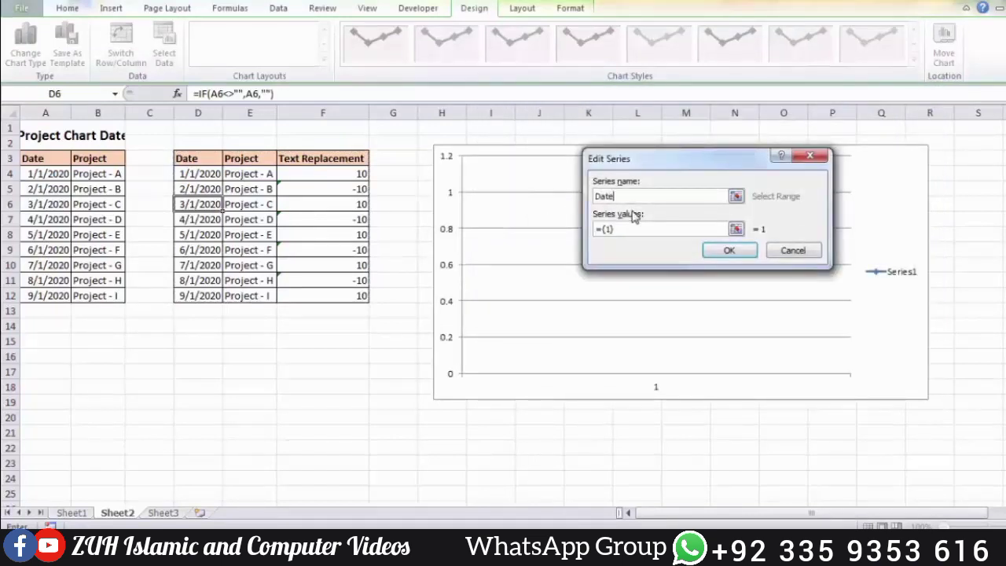
{"action": "left_click_drag", "start_coordinate": [626, 228], "coordinate": [591, 231]}
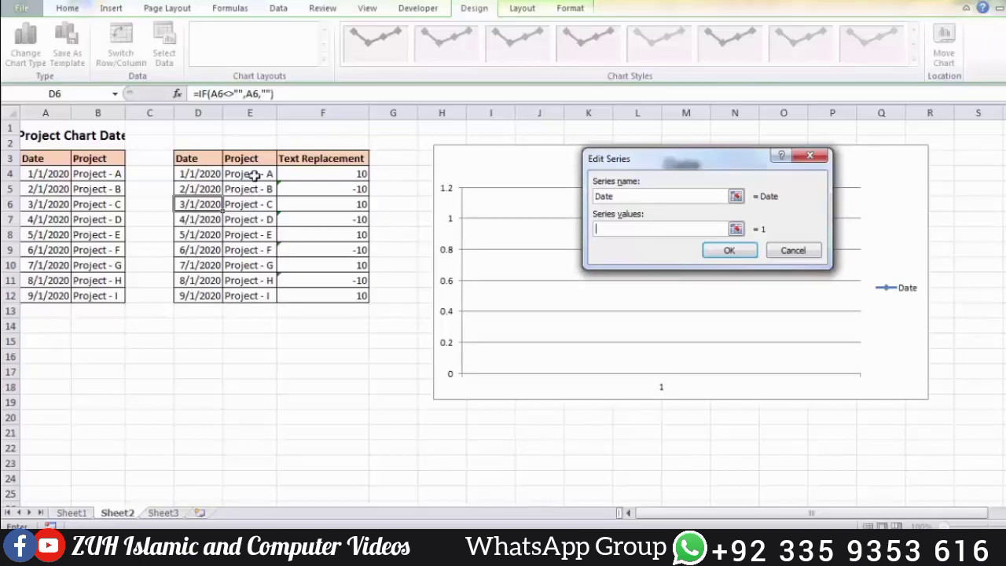
{"action": "left_click_drag", "start_coordinate": [252, 174], "coordinate": [258, 291]}
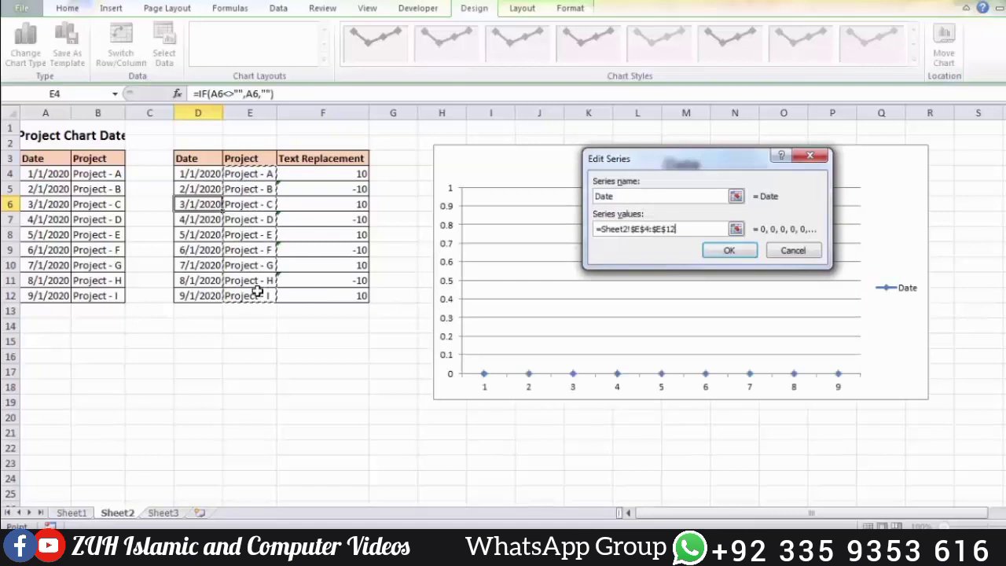
{"action": "left_click", "coordinate": [729, 250]}
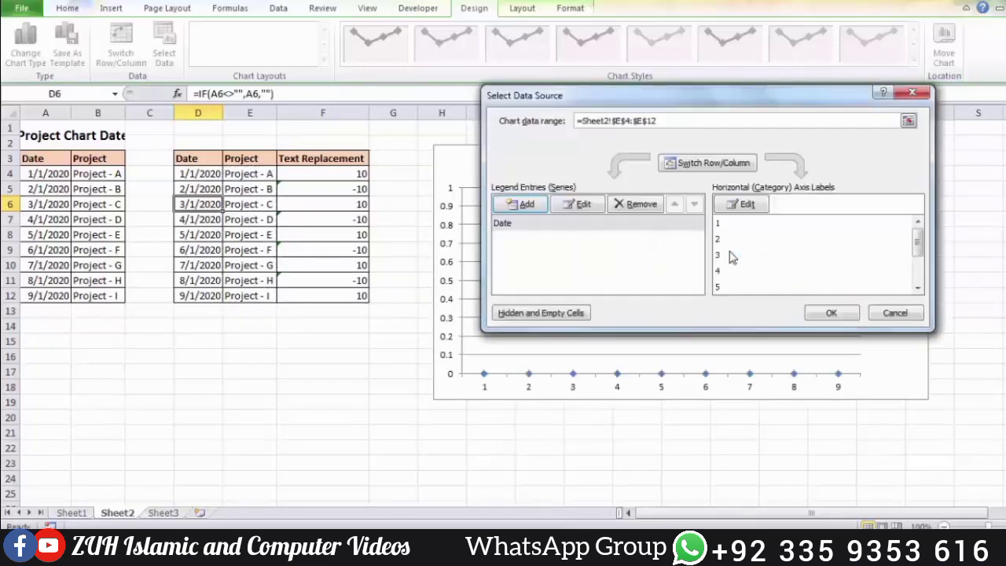
Step: Set the chart's horizontal axis labels to the helper table's dates in D4:D12 and apply the data source
{"action": "left_click", "coordinate": [746, 205]}
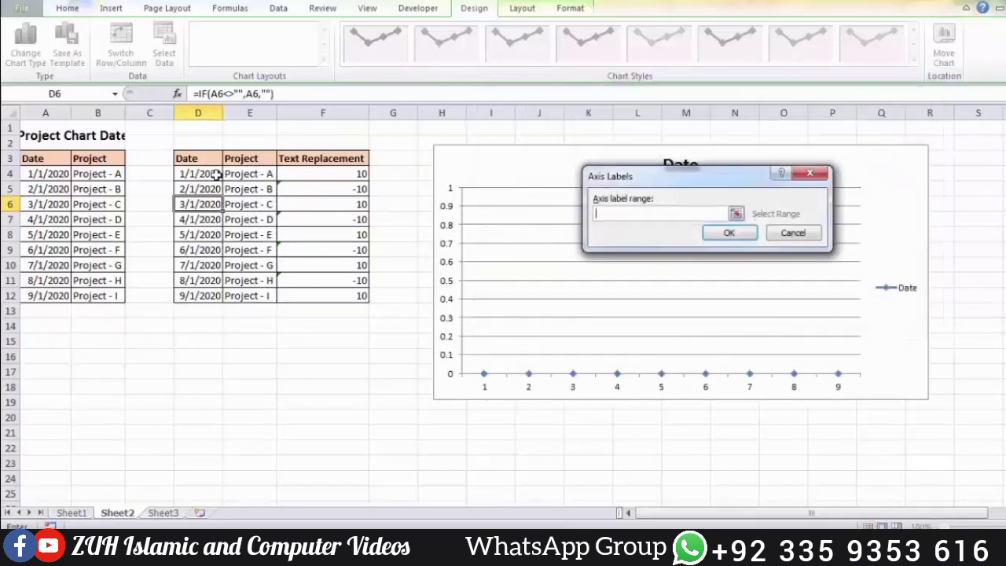
{"action": "left_click_drag", "start_coordinate": [216, 174], "coordinate": [213, 302]}
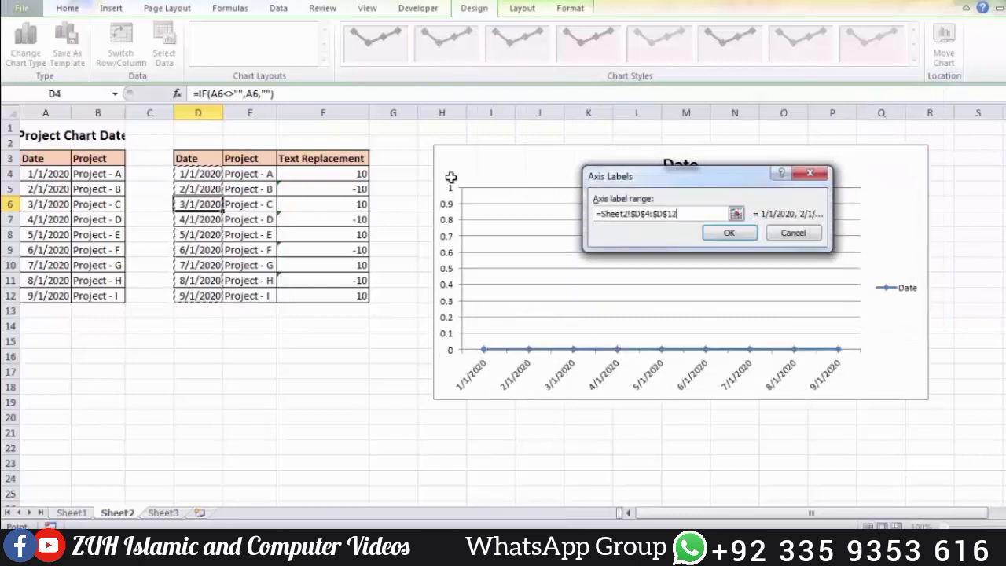
{"action": "left_click", "coordinate": [730, 233]}
{"action": "left_click", "coordinate": [829, 313]}
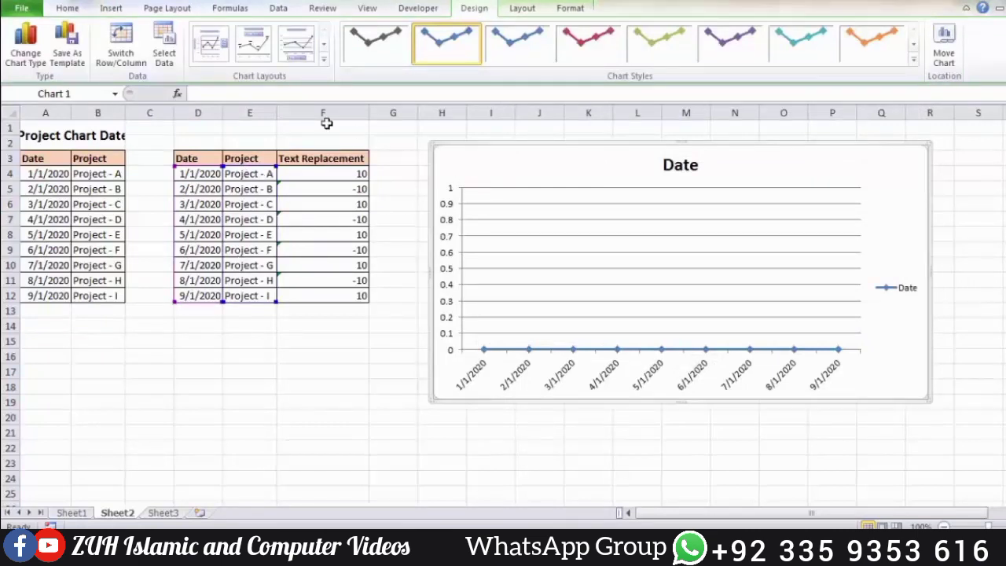
Step: Add a second chart series named Project with the Text Replacement values in F4:F12
{"action": "left_click", "coordinate": [162, 55]}
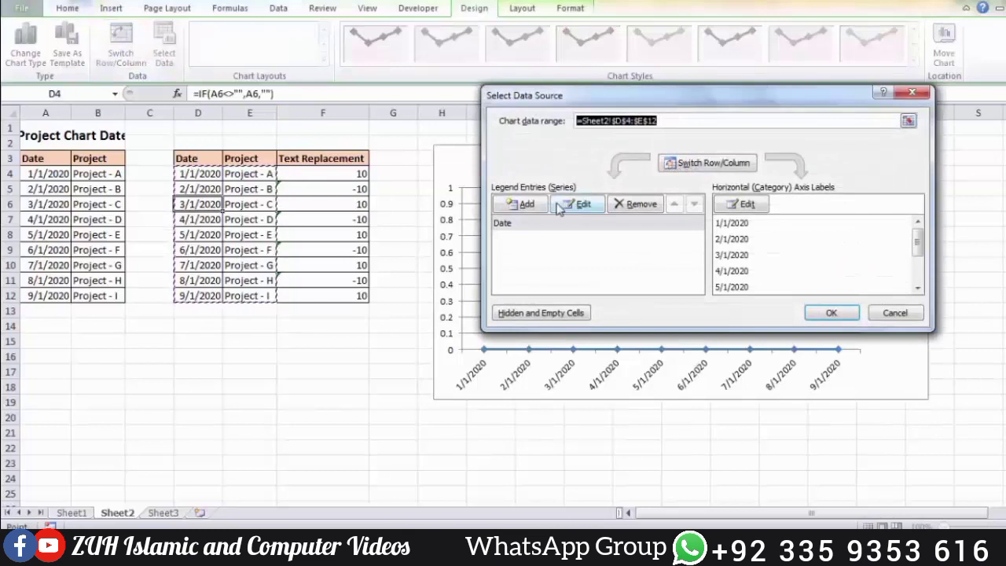
{"action": "left_click", "coordinate": [525, 208]}
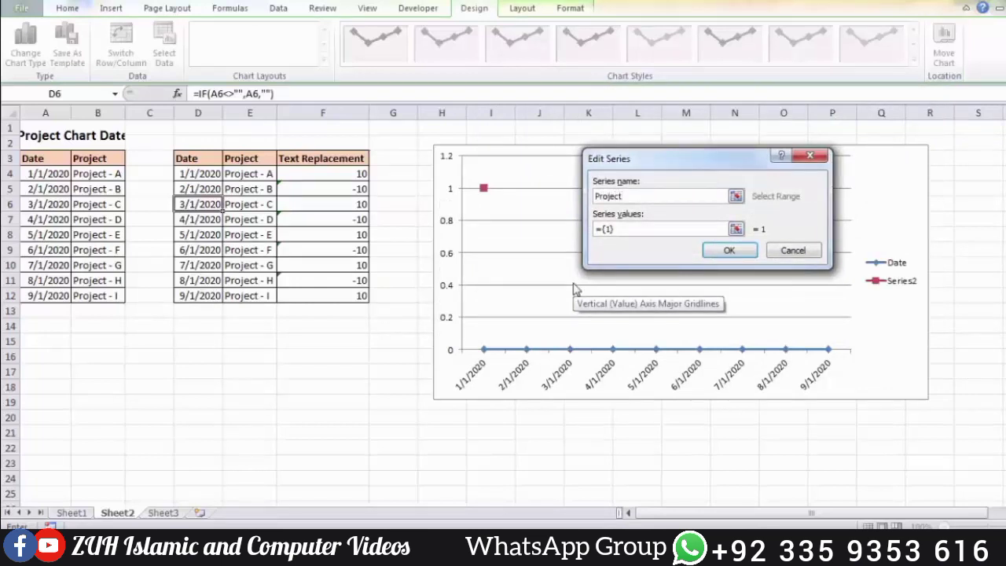
{"action": "left_click", "coordinate": [659, 227]}
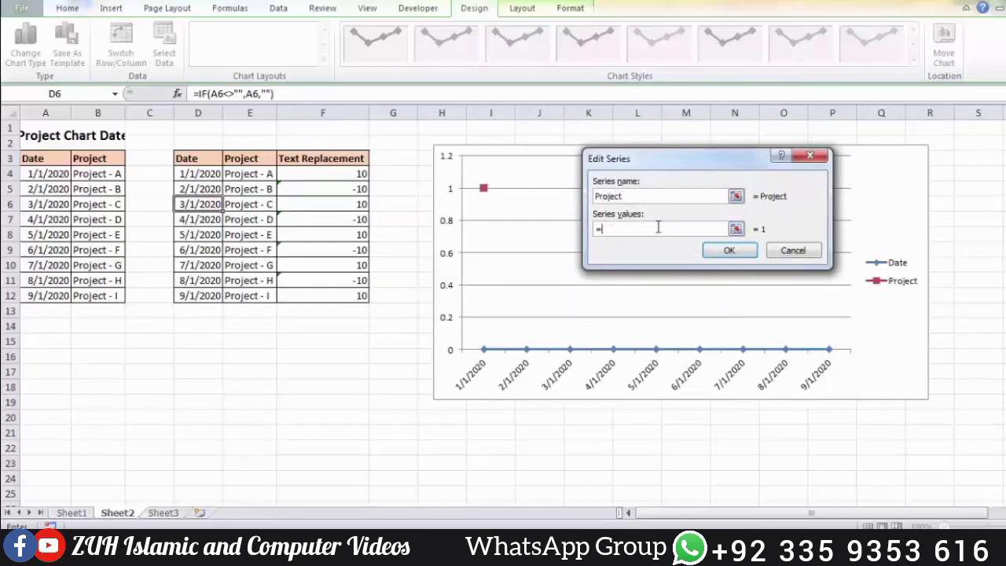
{"action": "left_click_drag", "start_coordinate": [356, 171], "coordinate": [353, 292]}
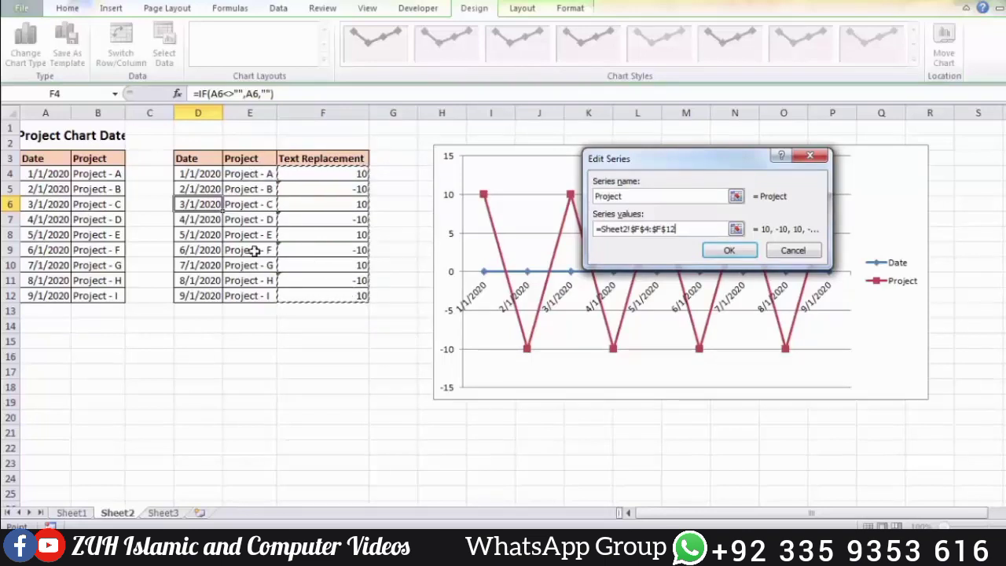
{"action": "left_click", "coordinate": [737, 250]}
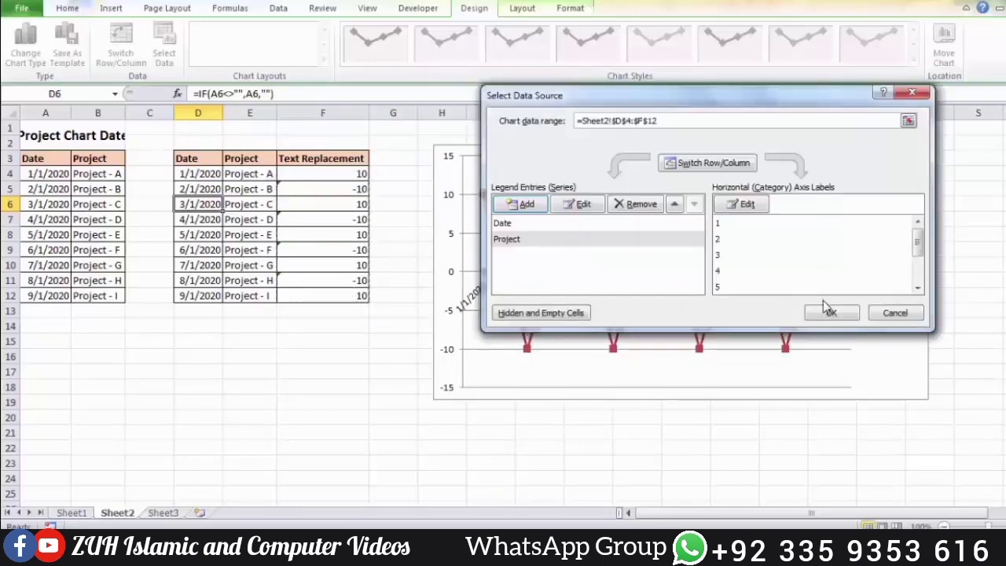
{"action": "left_click", "coordinate": [830, 312]}
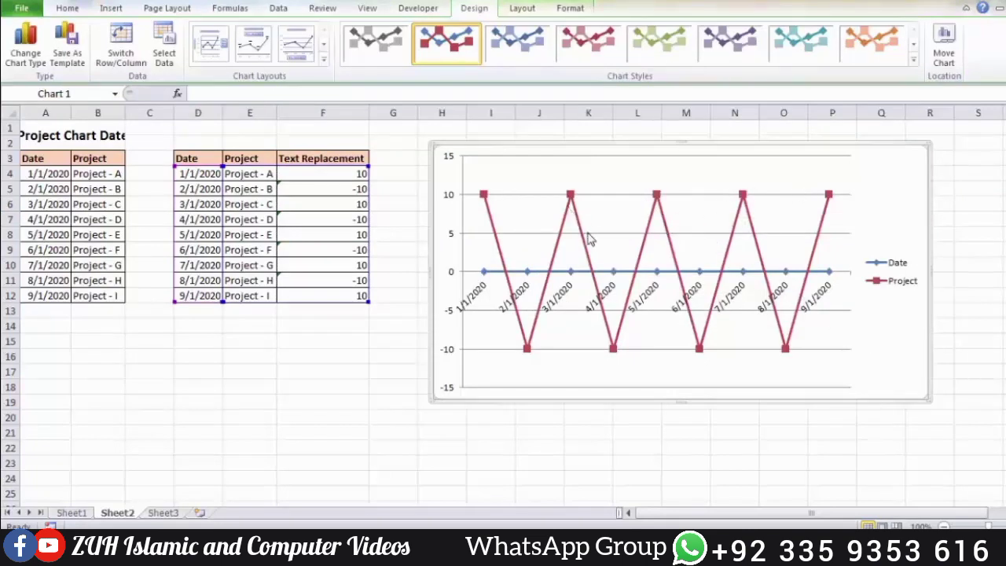
Step: Change only the Project series to a column chart type, keeping the Date series as a line
{"action": "left_click", "coordinate": [563, 244]}
{"action": "right_click", "coordinate": [563, 242]}
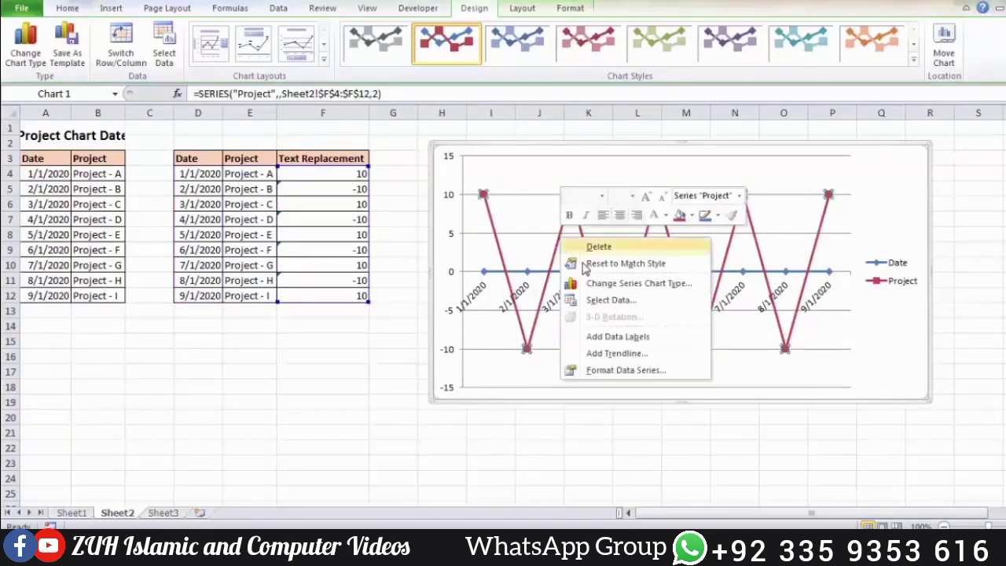
{"action": "left_click", "coordinate": [592, 280]}
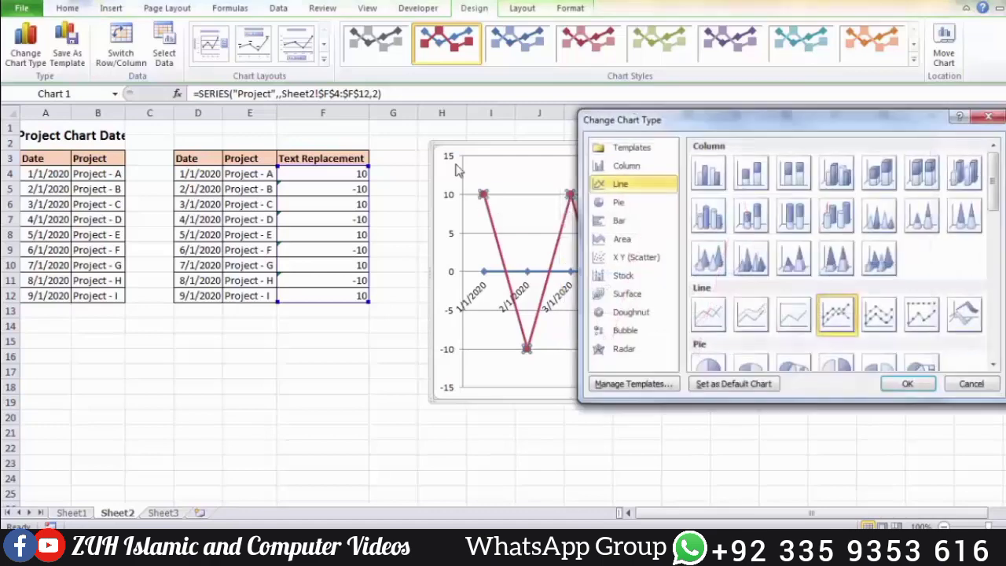
{"action": "double_click", "coordinate": [739, 179]}
Step: Check the overlap, gap width and axis settings of the Project column series
{"action": "left_click", "coordinate": [574, 226]}
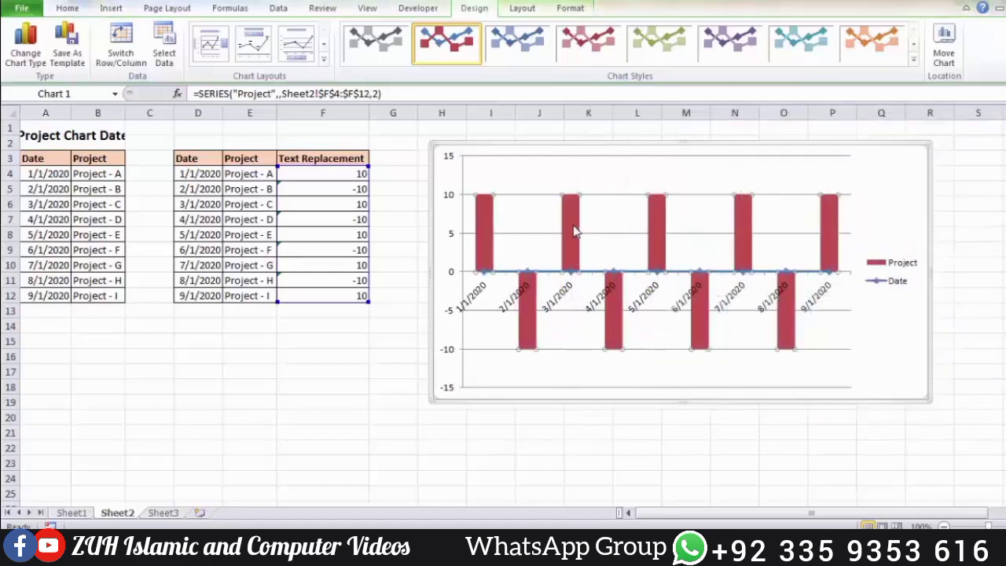
{"action": "right_click", "coordinate": [574, 226]}
{"action": "left_click", "coordinate": [625, 358]}
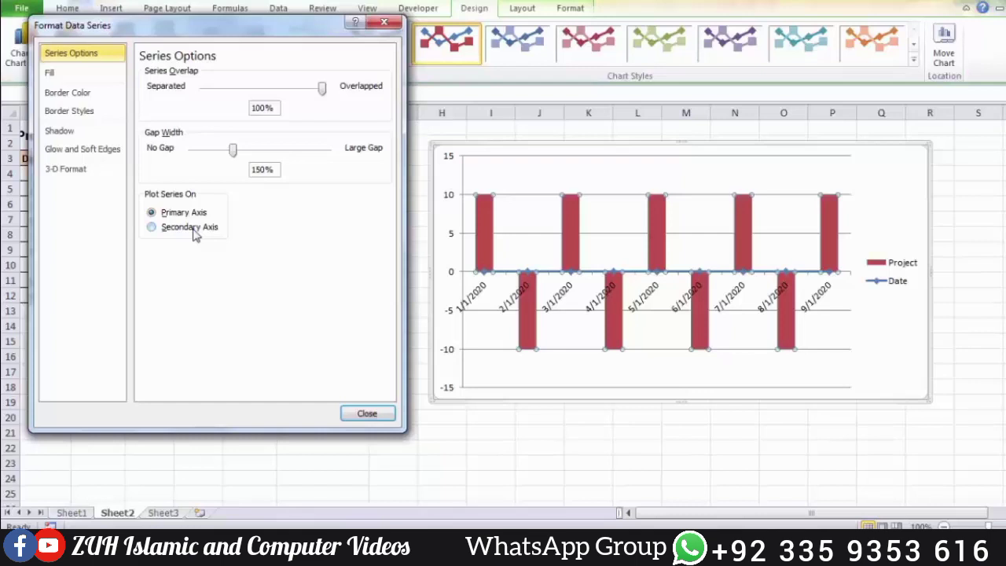
{"action": "mouse_move", "coordinate": [494, 225]}
{"action": "left_click", "coordinate": [366, 413]}
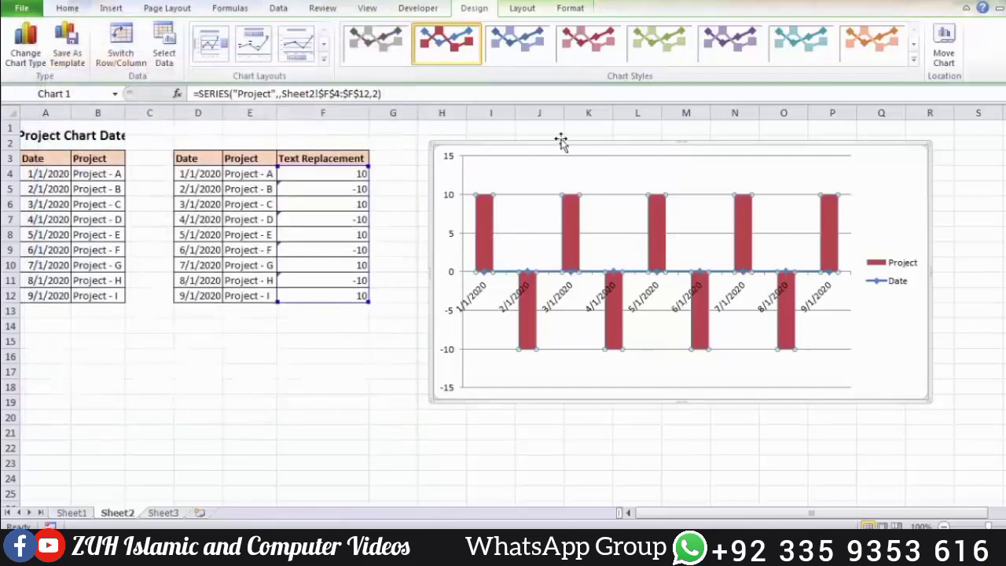
Step: Add vertical error bars to the Project series with Minus direction, capped ends and a 100% error amount
{"action": "left_click", "coordinate": [540, 13]}
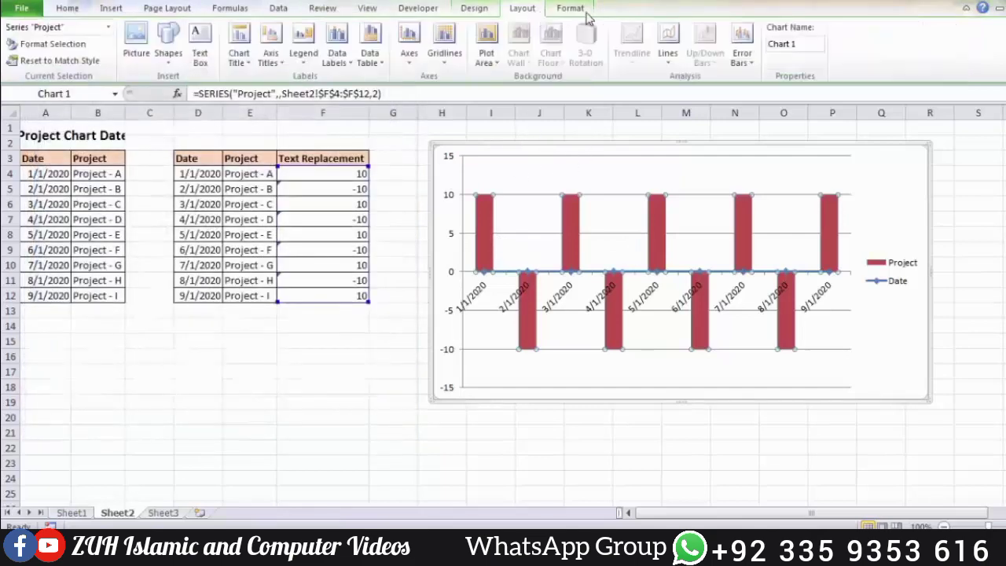
{"action": "left_click", "coordinate": [743, 49]}
{"action": "left_click", "coordinate": [804, 217]}
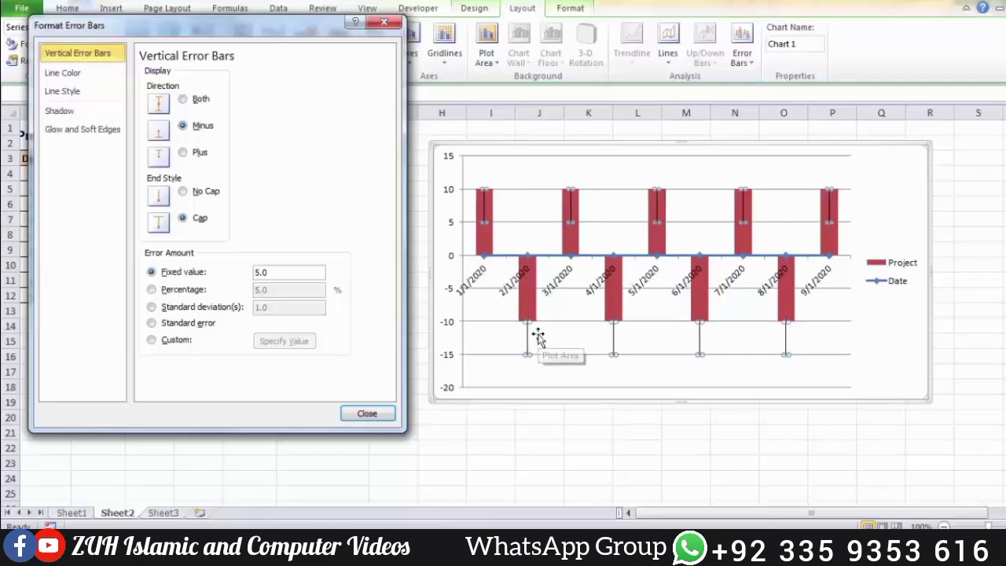
{"action": "left_click", "coordinate": [166, 291]}
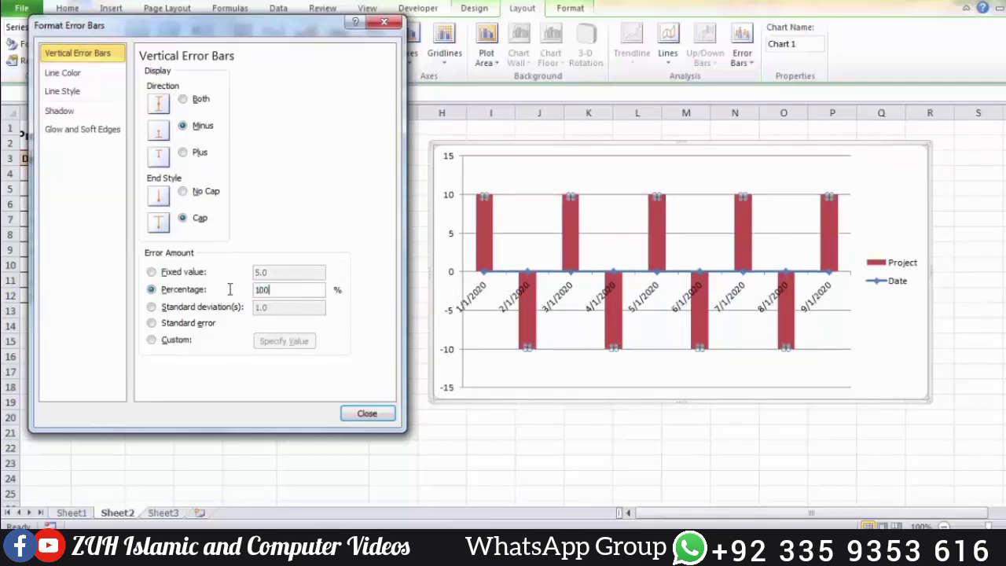
{"action": "left_click", "coordinate": [364, 414]}
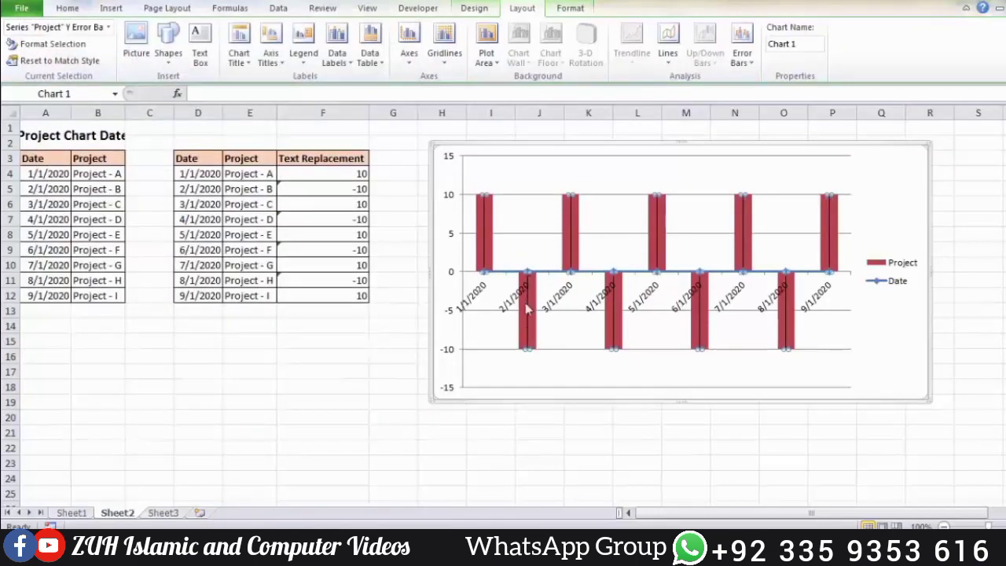
Step: Hide the Project columns by giving them no fill and no border line
{"action": "right_click", "coordinate": [488, 243]}
{"action": "left_click", "coordinate": [527, 375]}
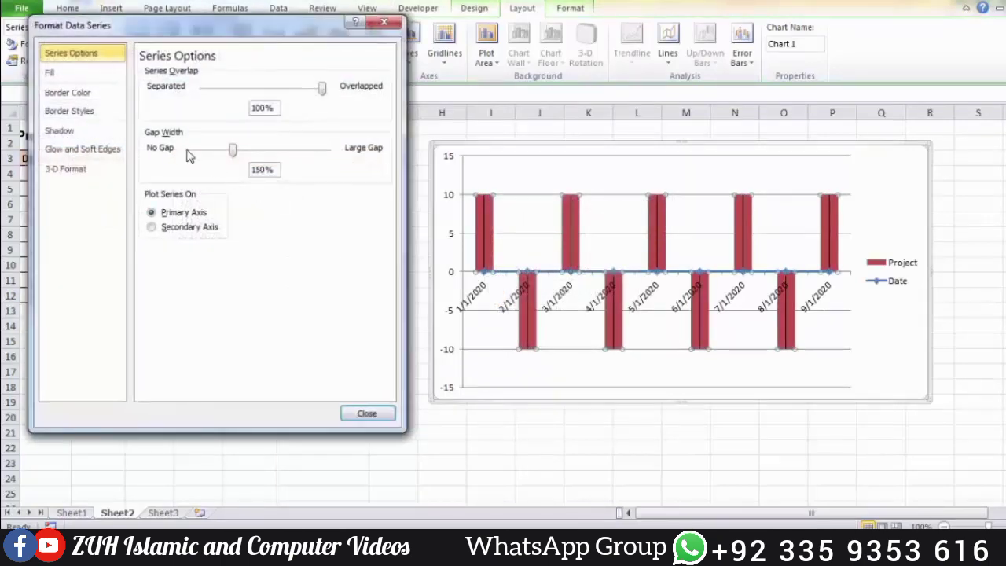
{"action": "left_click", "coordinate": [76, 72]}
{"action": "left_click", "coordinate": [165, 76]}
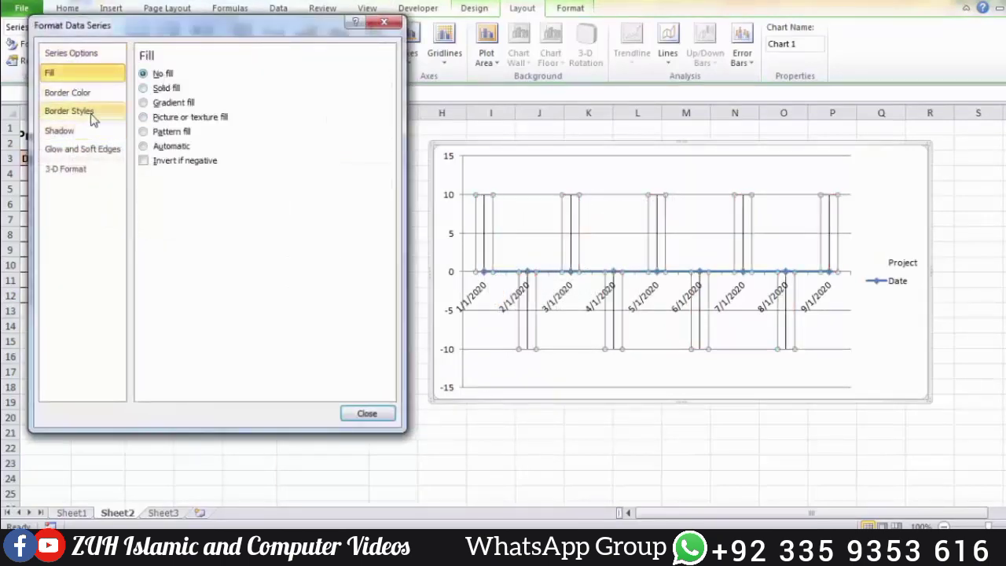
{"action": "left_click", "coordinate": [81, 93]}
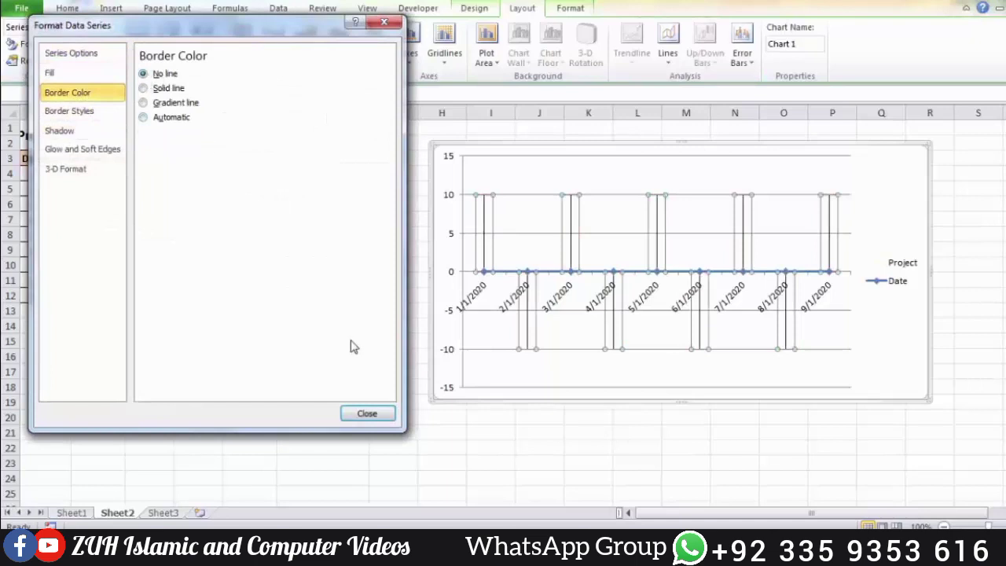
{"action": "left_click", "coordinate": [367, 417]}
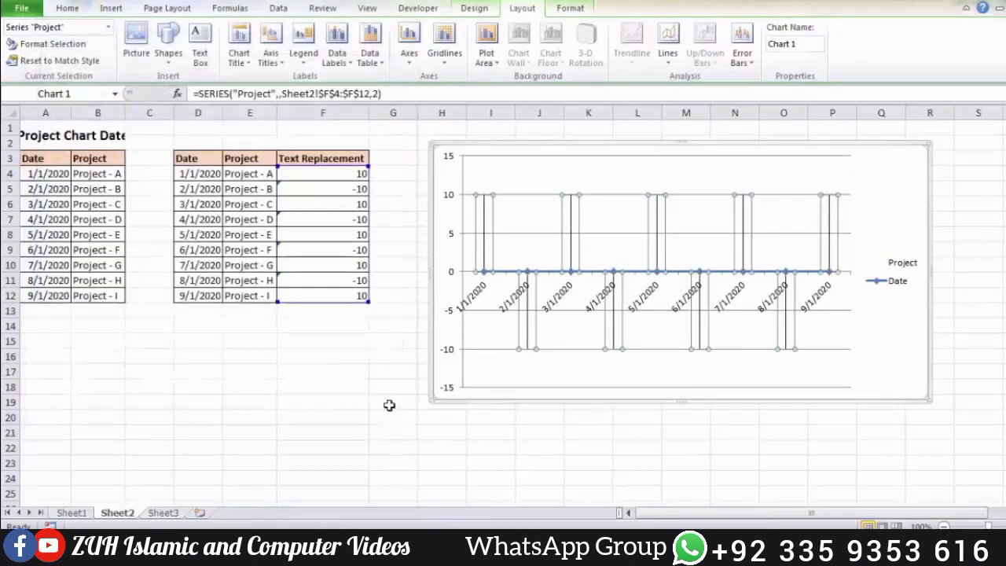
Step: Widen the chart leftward to about the middle of column G, and delete its legend and horizontal gridlines
{"action": "left_click", "coordinate": [440, 270]}
{"action": "left_click", "coordinate": [900, 281]}
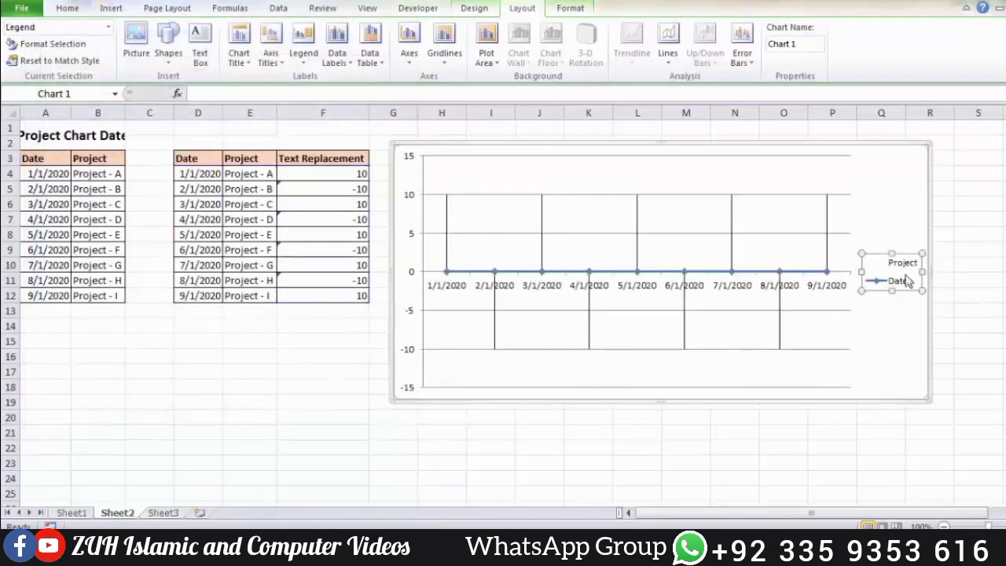
{"action": "key", "text": "Delete"}
{"action": "left_click", "coordinate": [883, 311]}
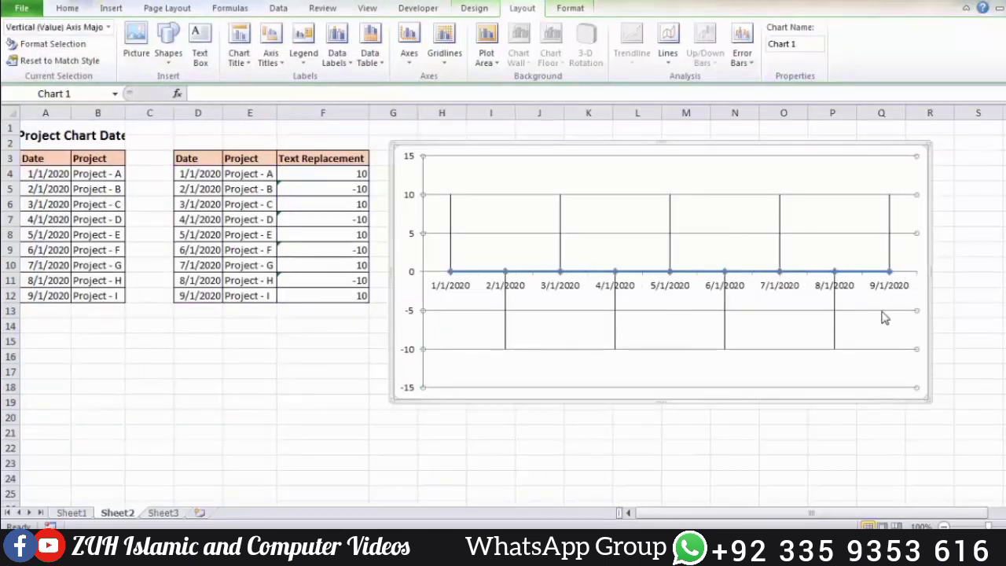
{"action": "key", "text": "Delete"}
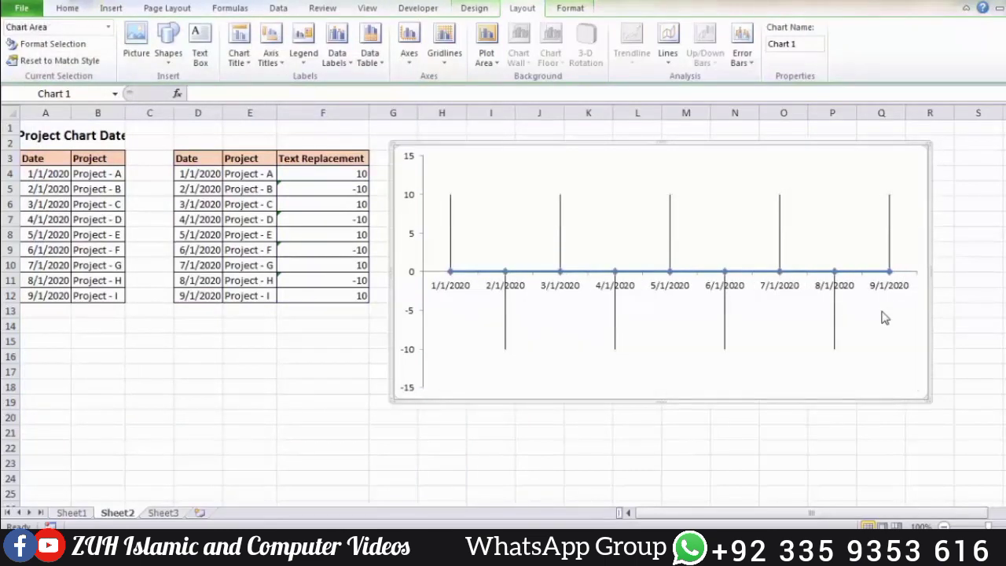
Step: Format the Date series with no connecting line so only its markers are drawn
{"action": "right_click", "coordinate": [506, 274]}
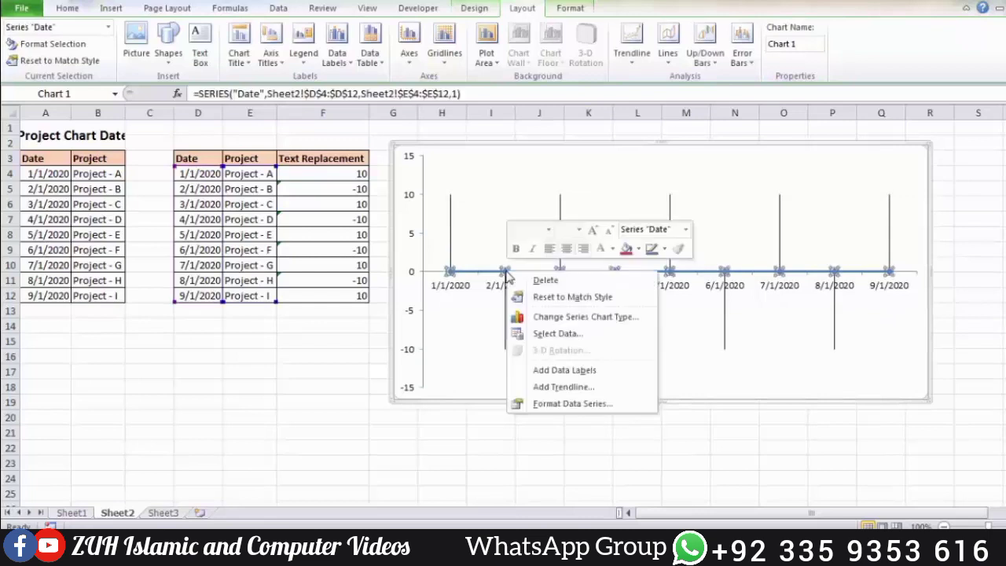
{"action": "left_click", "coordinate": [564, 404]}
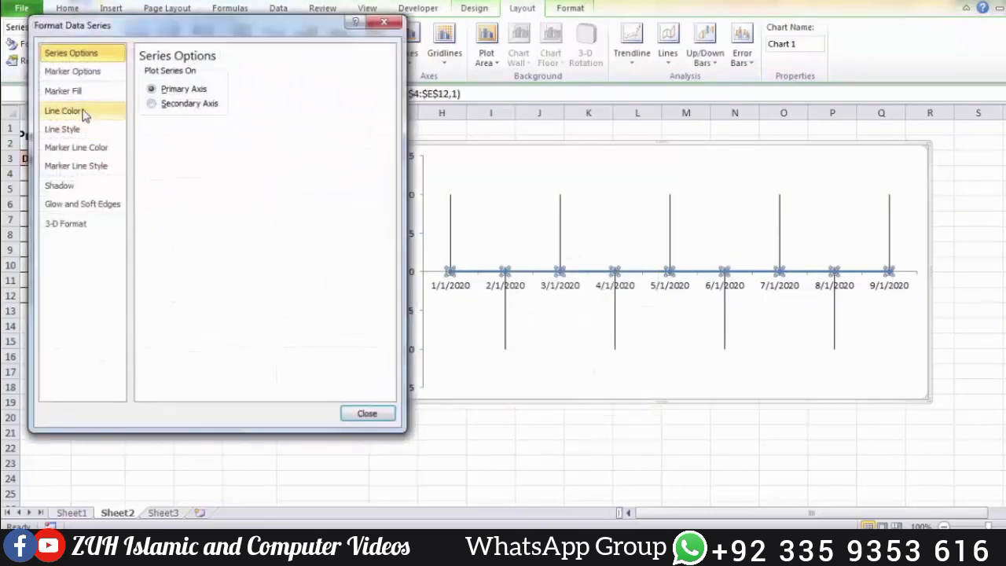
{"action": "left_click", "coordinate": [86, 111]}
{"action": "left_click", "coordinate": [159, 76]}
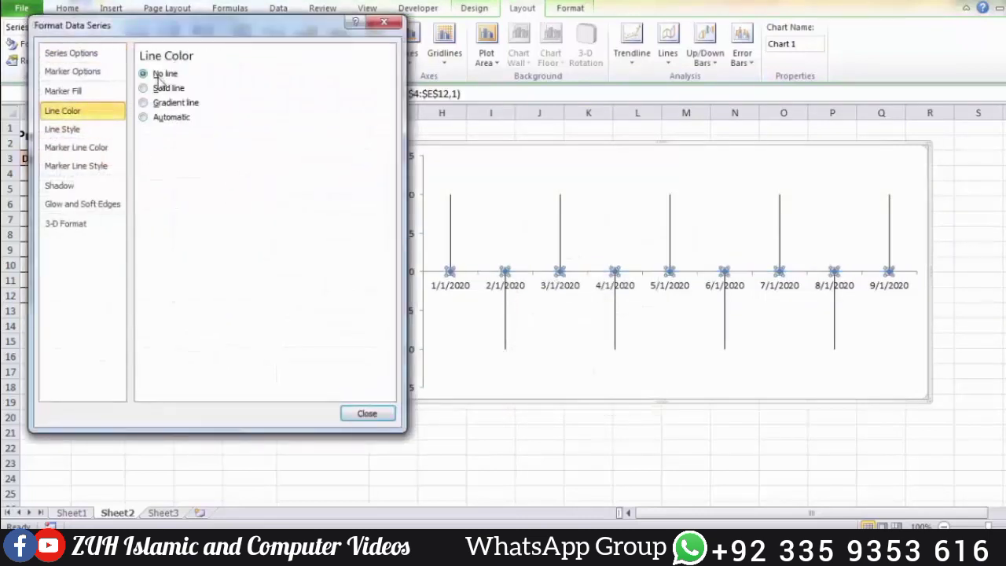
Step: Give the Date series built-in markers with a solid fill
{"action": "left_click", "coordinate": [107, 94]}
{"action": "left_click", "coordinate": [96, 72]}
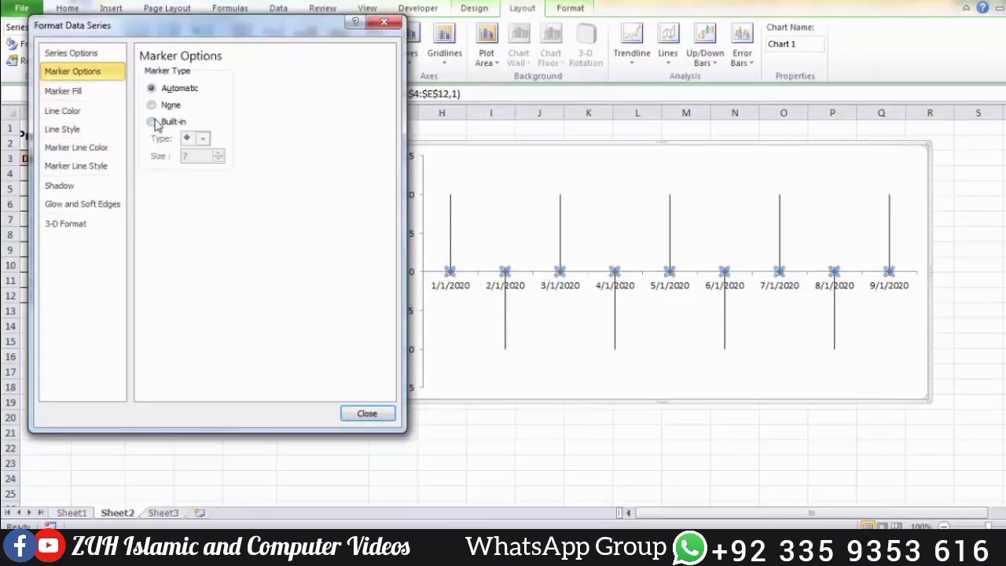
{"action": "left_click", "coordinate": [151, 121]}
{"action": "left_click", "coordinate": [98, 93]}
{"action": "left_click", "coordinate": [143, 88]}
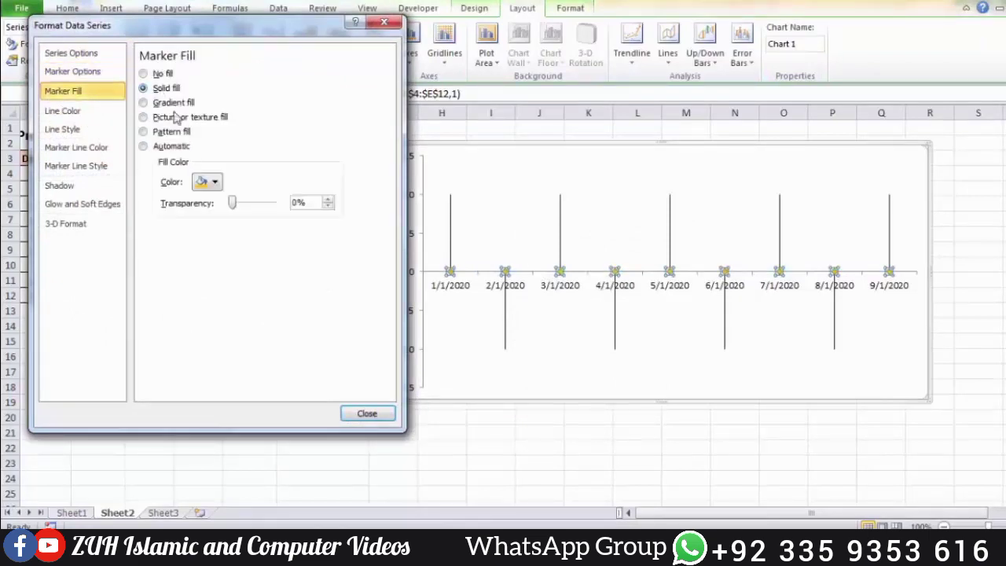
{"action": "left_click", "coordinate": [366, 413]}
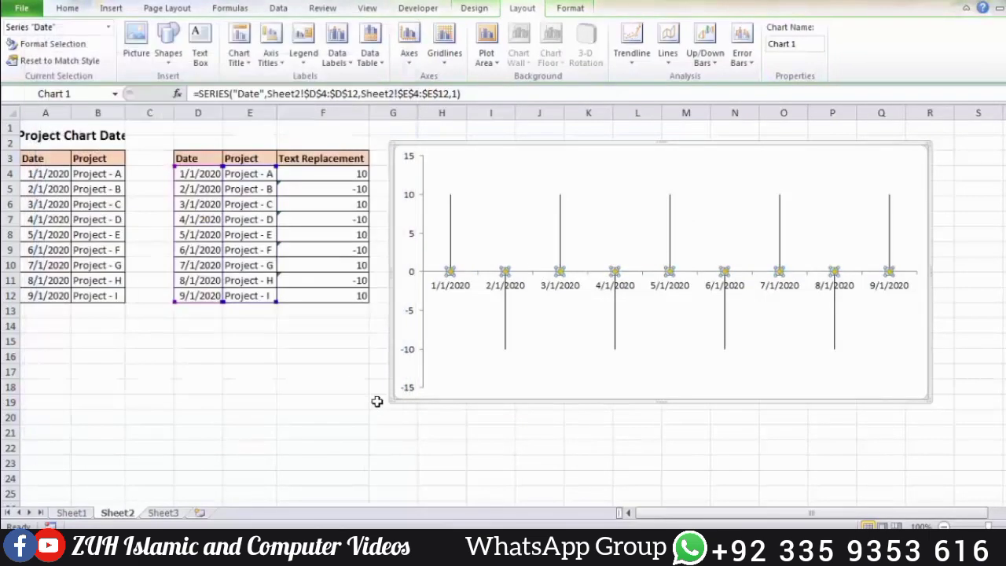
Step: Give the horizontal axis date labels a light blue text fill and the strongest olive green glow variation
{"action": "left_click", "coordinate": [467, 291]}
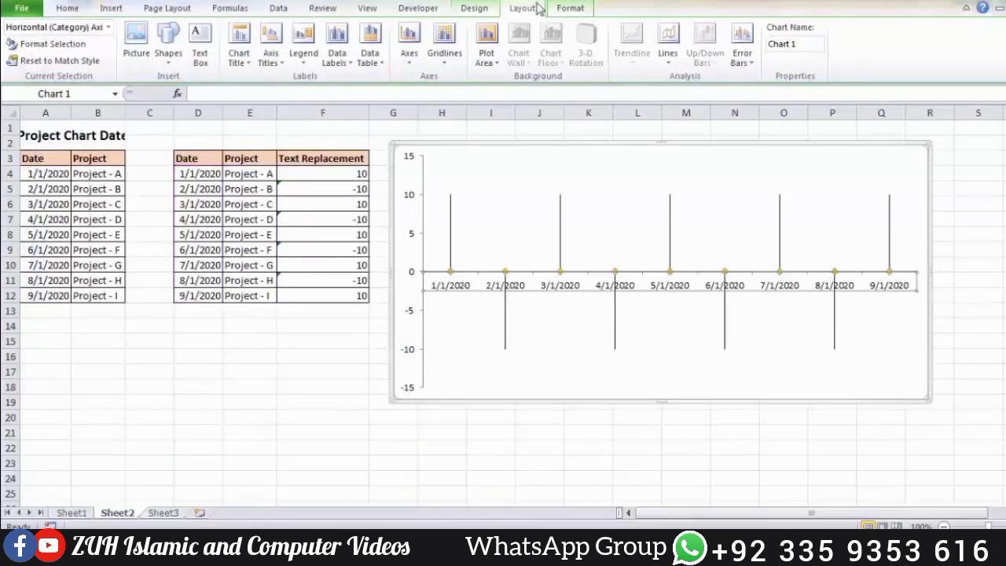
{"action": "left_click", "coordinate": [570, 8]}
{"action": "left_click", "coordinate": [712, 27]}
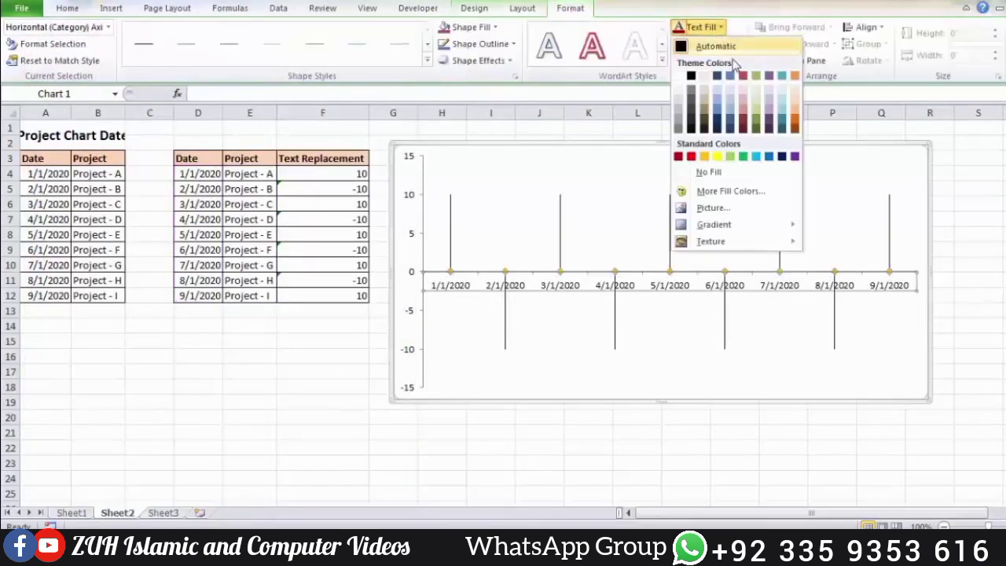
{"action": "left_click", "coordinate": [756, 157]}
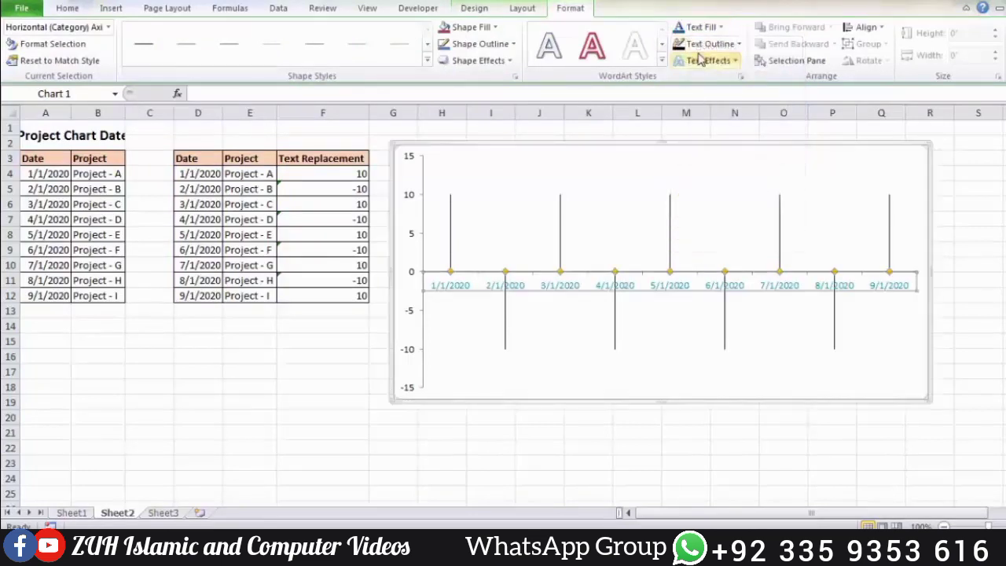
{"action": "left_click", "coordinate": [700, 60]}
{"action": "mouse_move", "coordinate": [731, 166]}
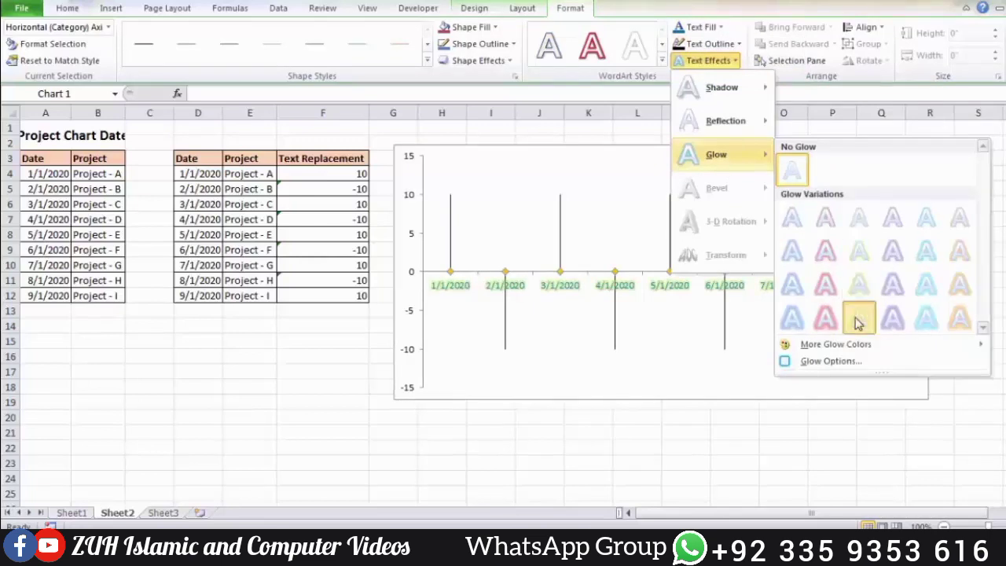
{"action": "left_click", "coordinate": [858, 322]}
{"action": "left_click", "coordinate": [452, 232]}
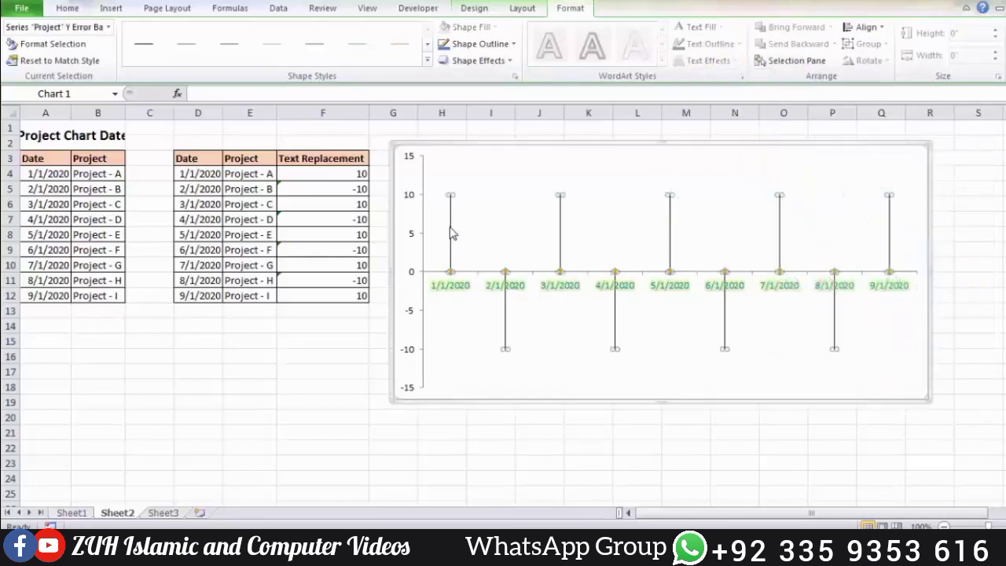
{"action": "right_click", "coordinate": [452, 232]}
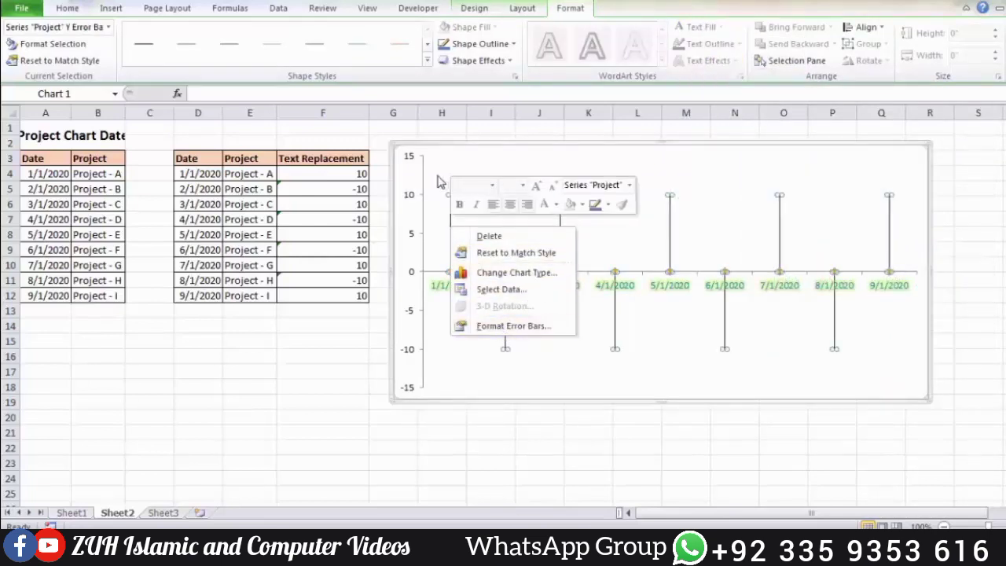
{"action": "key", "text": "Escape"}
Step: Add data labels to the hidden Project column series
{"action": "left_click", "coordinate": [461, 232]}
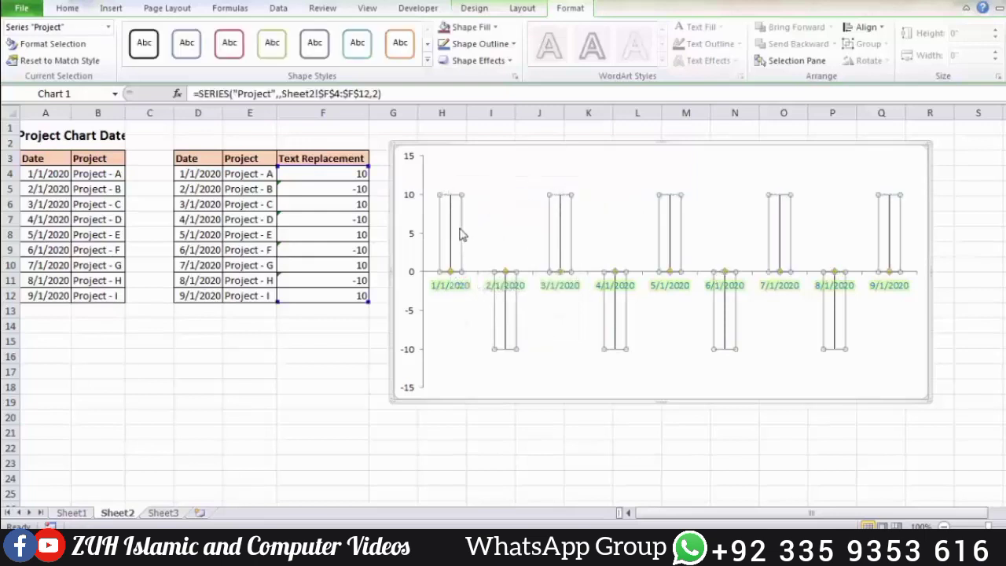
{"action": "right_click", "coordinate": [461, 233]}
{"action": "left_click", "coordinate": [522, 328]}
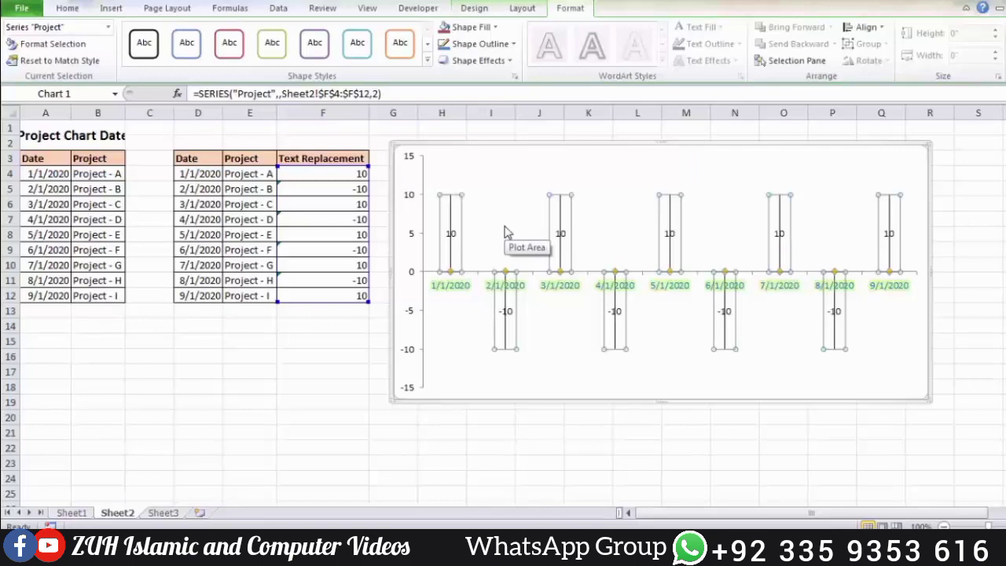
Step: Include the category name in the Project series' data labels
{"action": "left_click", "coordinate": [450, 233]}
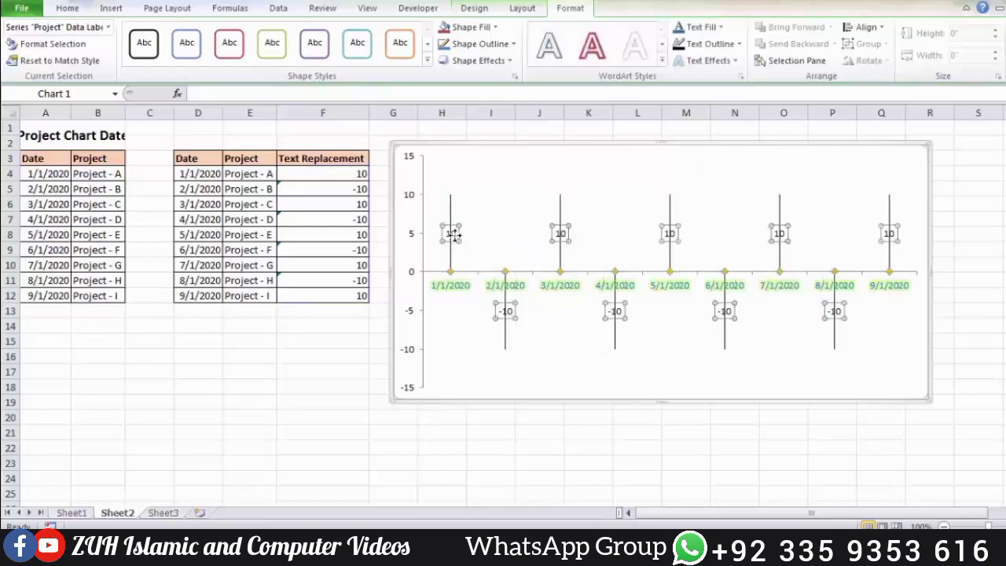
{"action": "right_click", "coordinate": [453, 234]}
{"action": "left_click", "coordinate": [496, 371]}
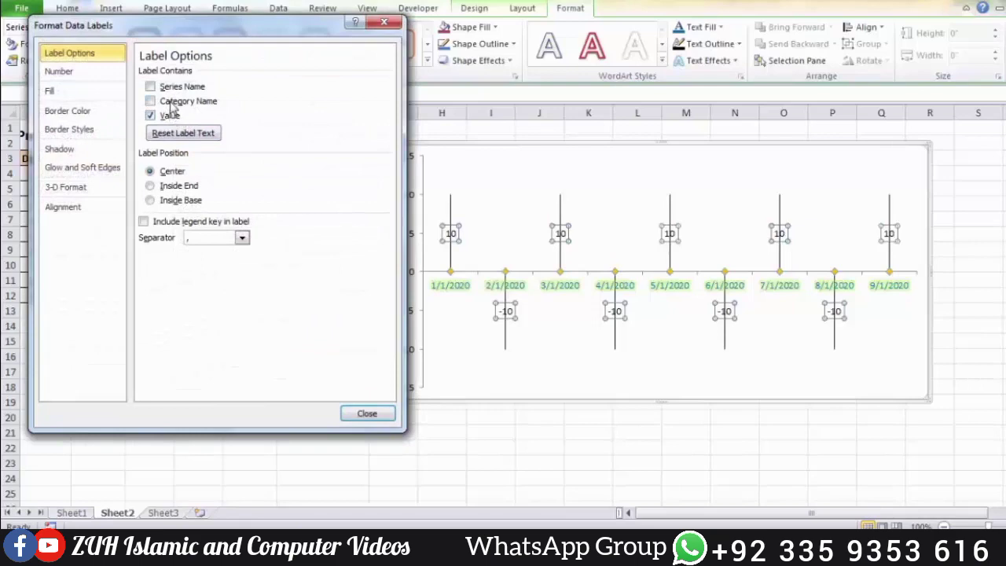
{"action": "left_click", "coordinate": [150, 102]}
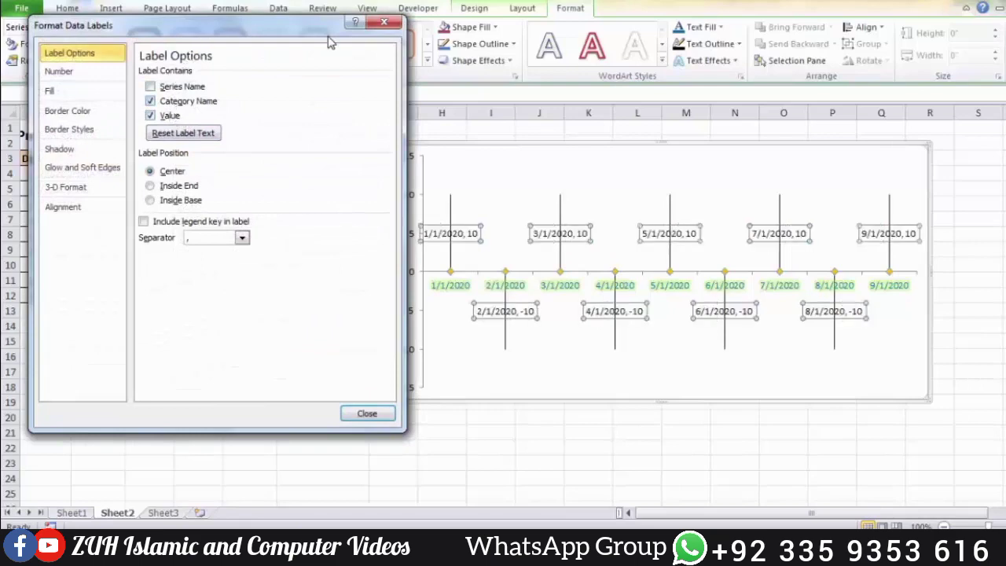
{"action": "left_click", "coordinate": [383, 22]}
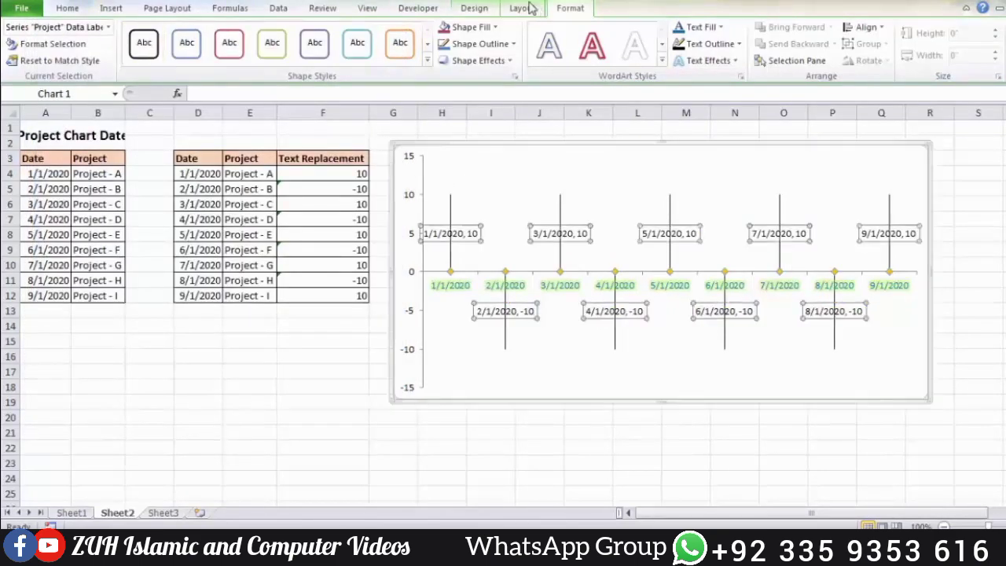
Step: Set the Project series' horizontal axis label range to the project names in Sheet2 E4:E12
{"action": "left_click", "coordinate": [475, 9]}
{"action": "left_click", "coordinate": [164, 49]}
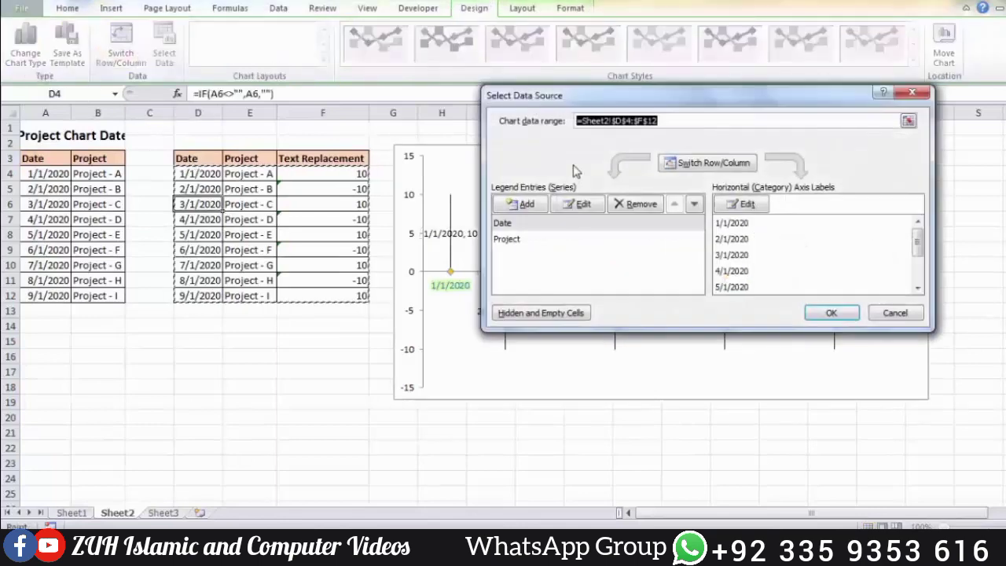
{"action": "left_click", "coordinate": [530, 242]}
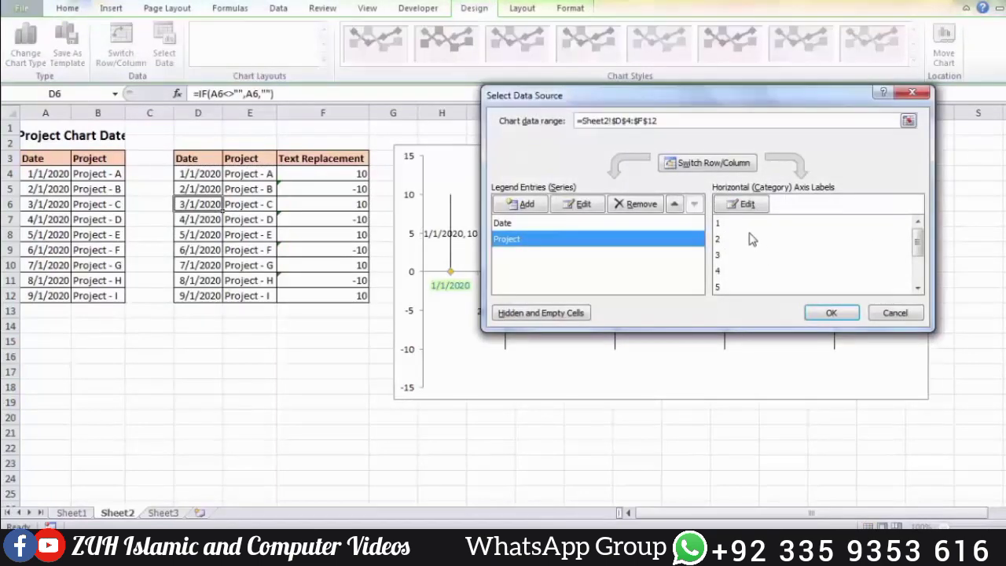
{"action": "left_click", "coordinate": [747, 205]}
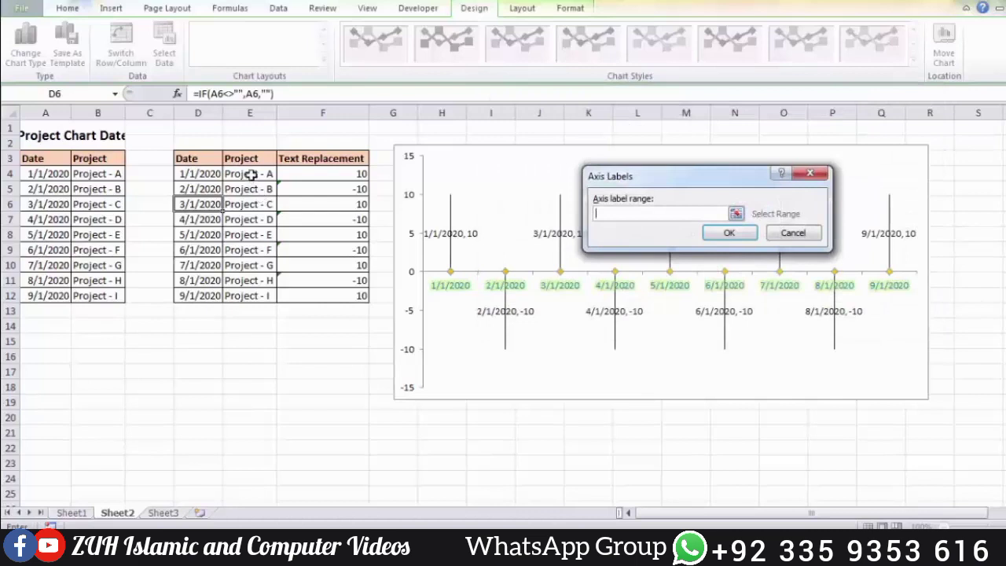
{"action": "left_click_drag", "start_coordinate": [250, 174], "coordinate": [258, 292]}
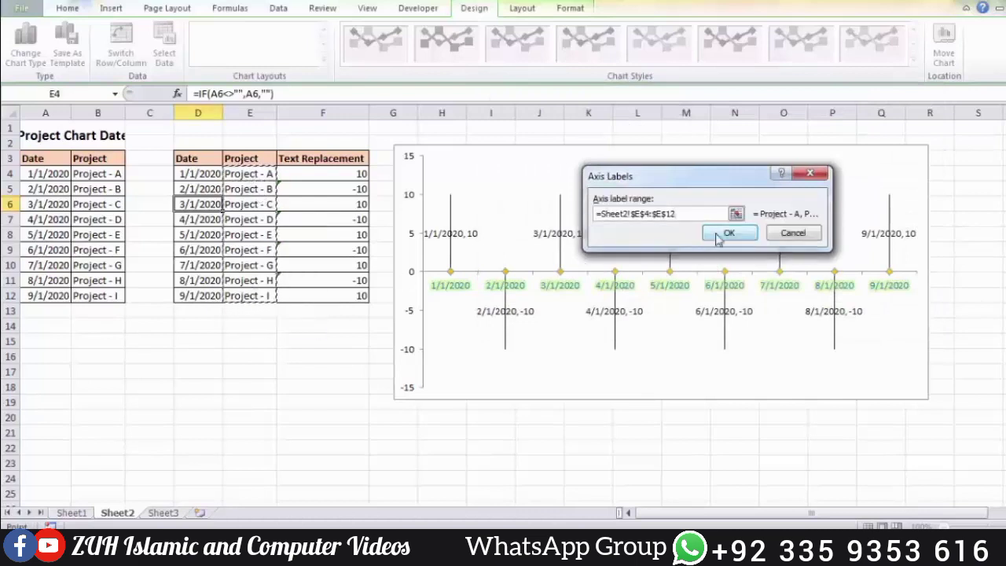
{"action": "left_click", "coordinate": [724, 234]}
{"action": "left_click", "coordinate": [829, 311]}
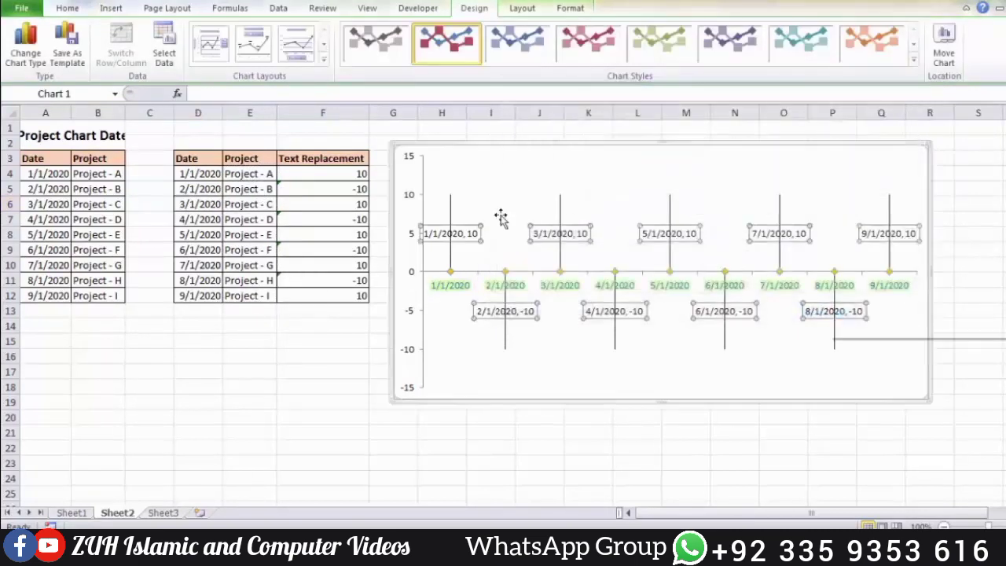
Step: Plot the Project series on the secondary axis
{"action": "left_click", "coordinate": [461, 219]}
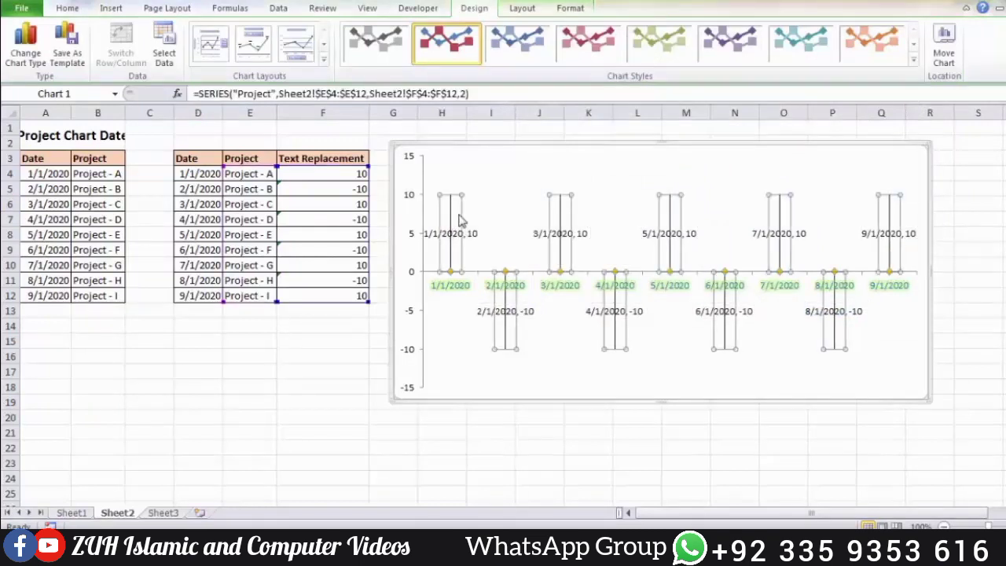
{"action": "right_click", "coordinate": [460, 217]}
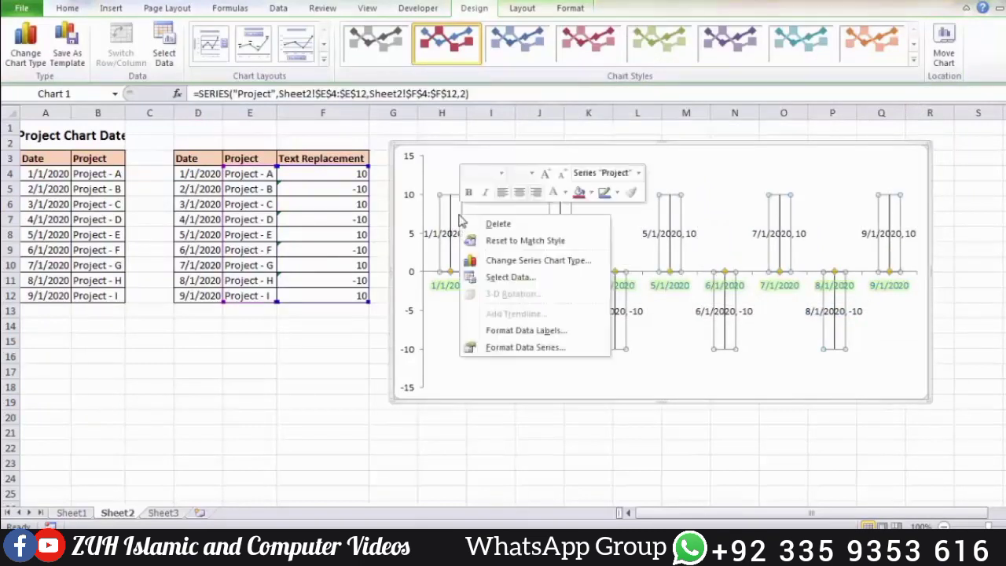
{"action": "left_click", "coordinate": [521, 350]}
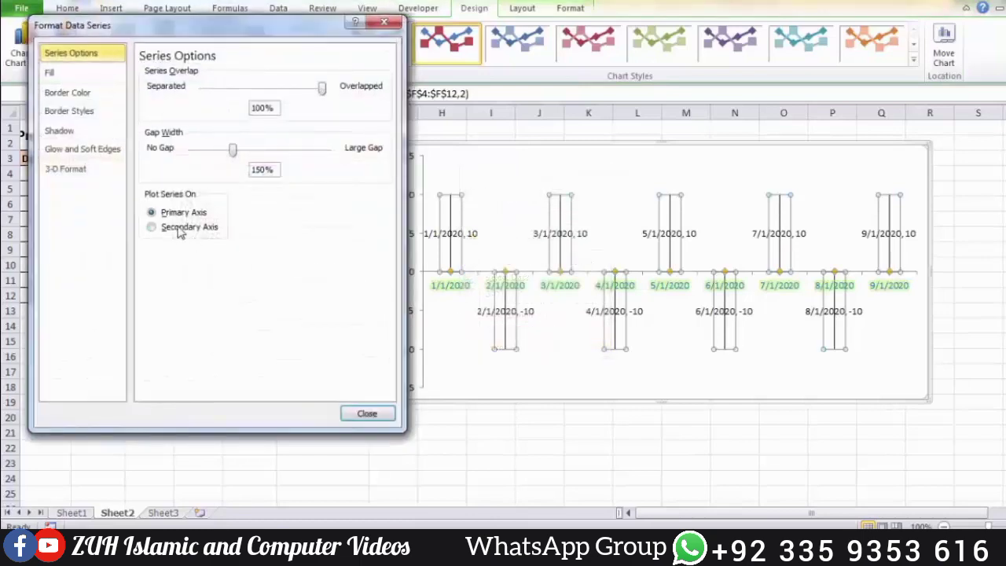
{"action": "left_click", "coordinate": [152, 227]}
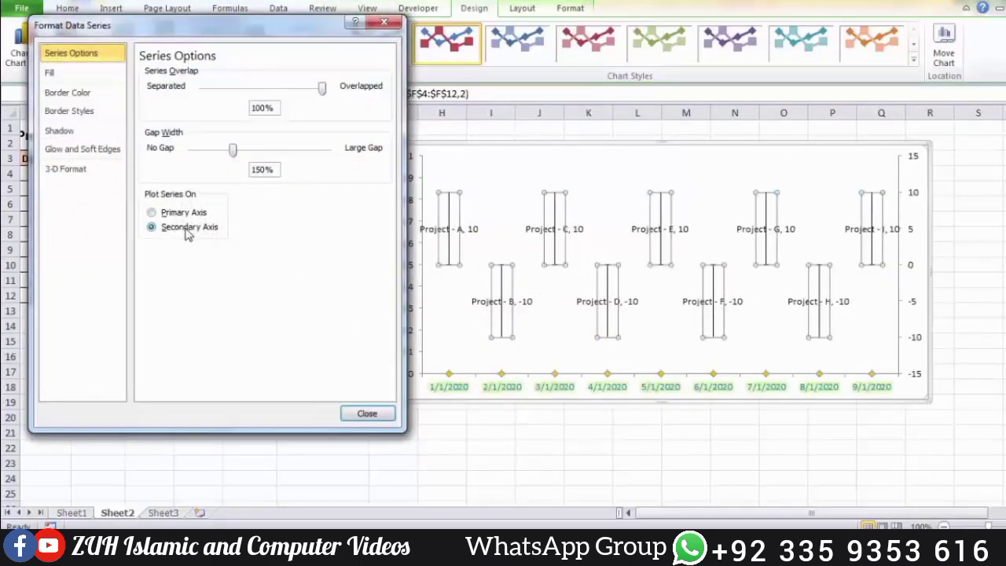
{"action": "left_click", "coordinate": [366, 415]}
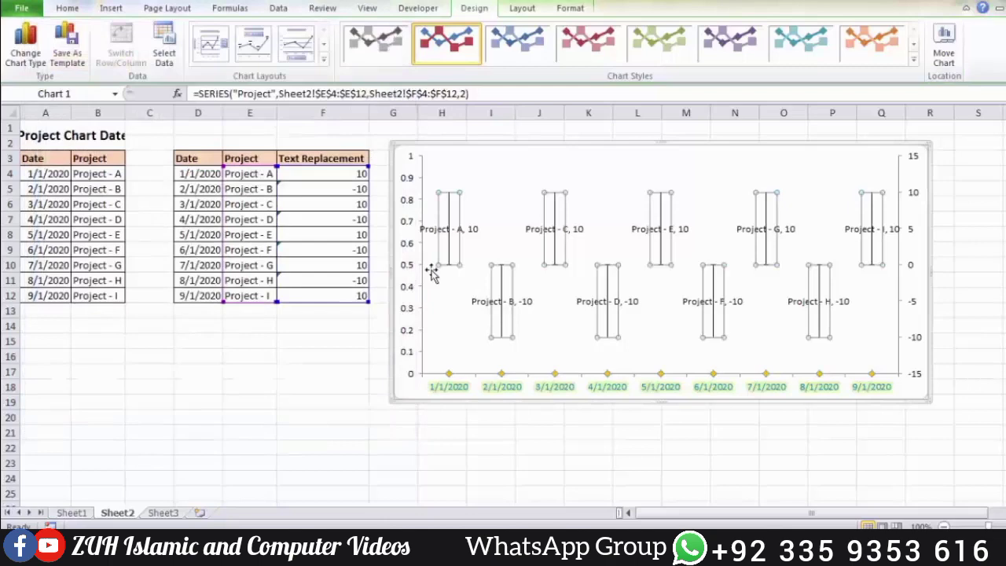
Step: Remove the value from the Project data labels, leaving only the category name
{"action": "right_click", "coordinate": [453, 232]}
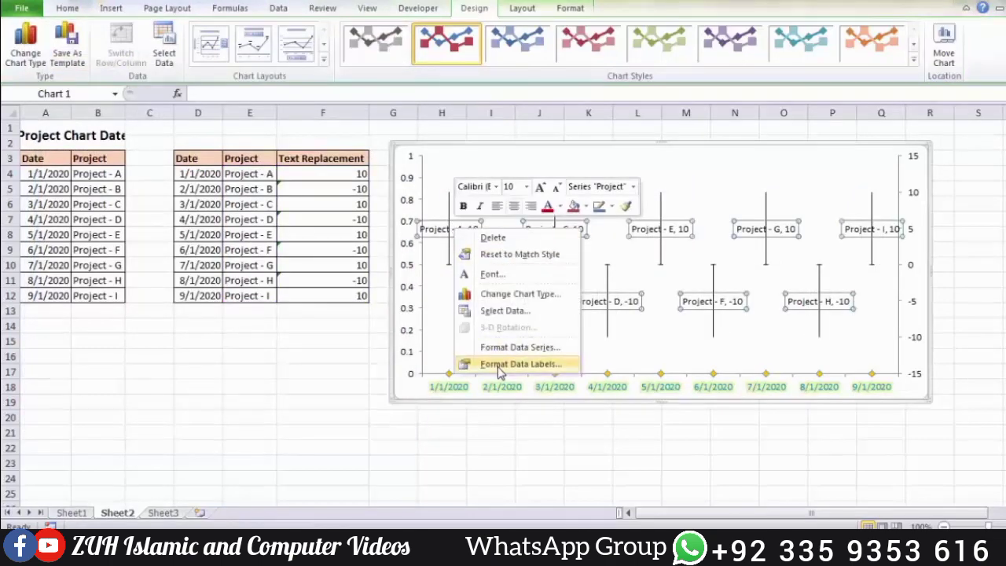
{"action": "left_click", "coordinate": [464, 364]}
{"action": "left_click", "coordinate": [167, 116]}
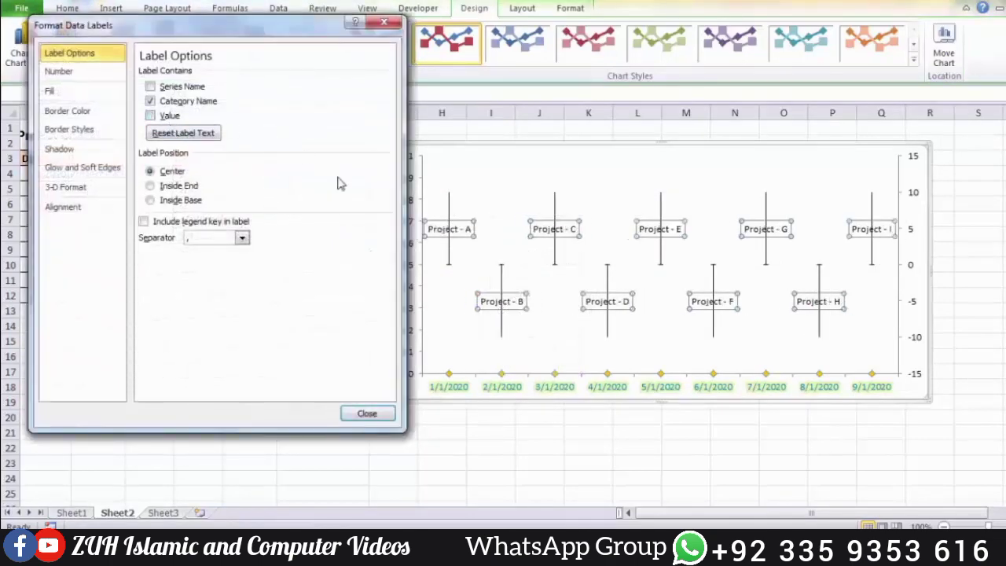
{"action": "left_click", "coordinate": [362, 413]}
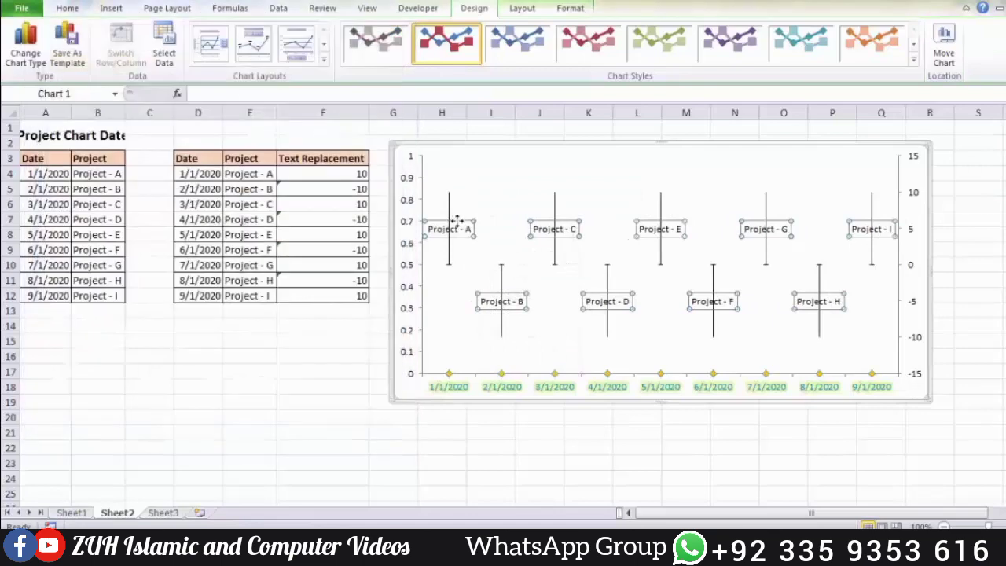
Step: Move the Project A, C, E, G and I labels above their stems, and the B, D, F and H labels below theirs
{"action": "left_click", "coordinate": [457, 221]}
{"action": "left_click_drag", "start_coordinate": [457, 221], "coordinate": [457, 178]}
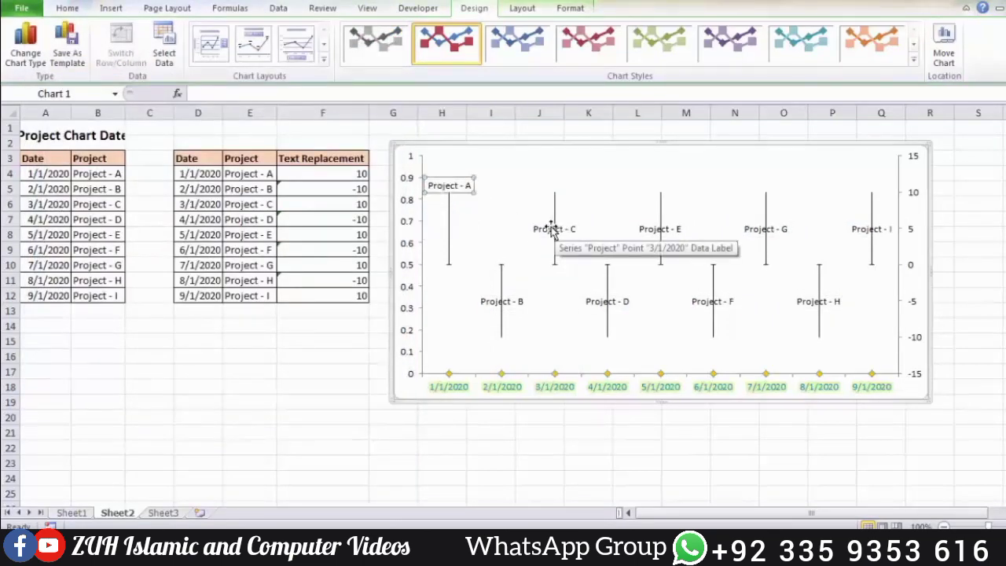
{"action": "left_click_drag", "start_coordinate": [552, 229], "coordinate": [554, 184]}
{"action": "left_click_drag", "start_coordinate": [661, 229], "coordinate": [660, 183]}
{"action": "left_click_drag", "start_coordinate": [766, 229], "coordinate": [765, 183]}
{"action": "left_click_drag", "start_coordinate": [872, 229], "coordinate": [870, 183]}
{"action": "left_click_drag", "start_coordinate": [819, 301], "coordinate": [819, 345]}
{"action": "left_click_drag", "start_coordinate": [713, 301], "coordinate": [713, 344]}
{"action": "left_click_drag", "start_coordinate": [607, 302], "coordinate": [611, 345]}
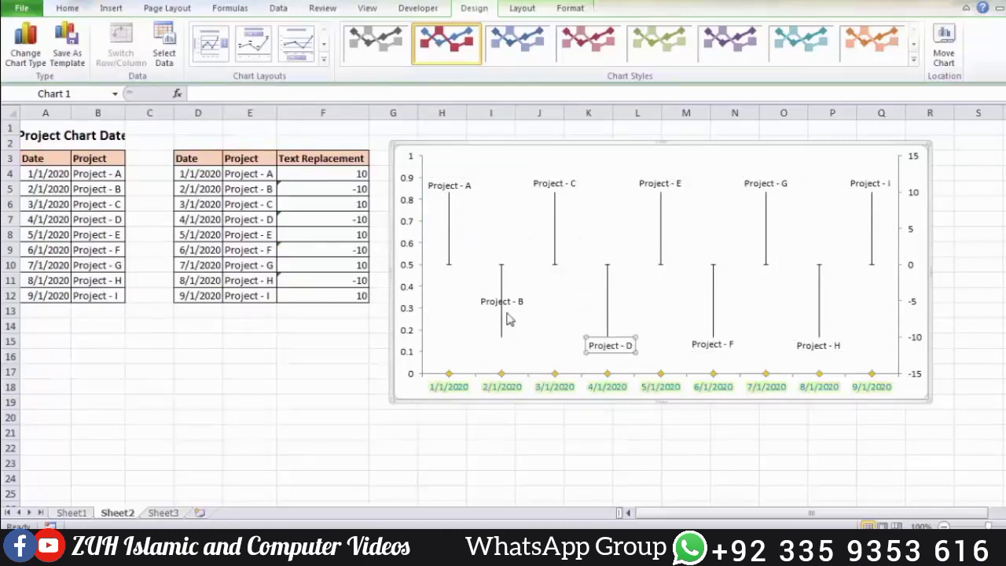
{"action": "left_click_drag", "start_coordinate": [498, 305], "coordinate": [496, 350]}
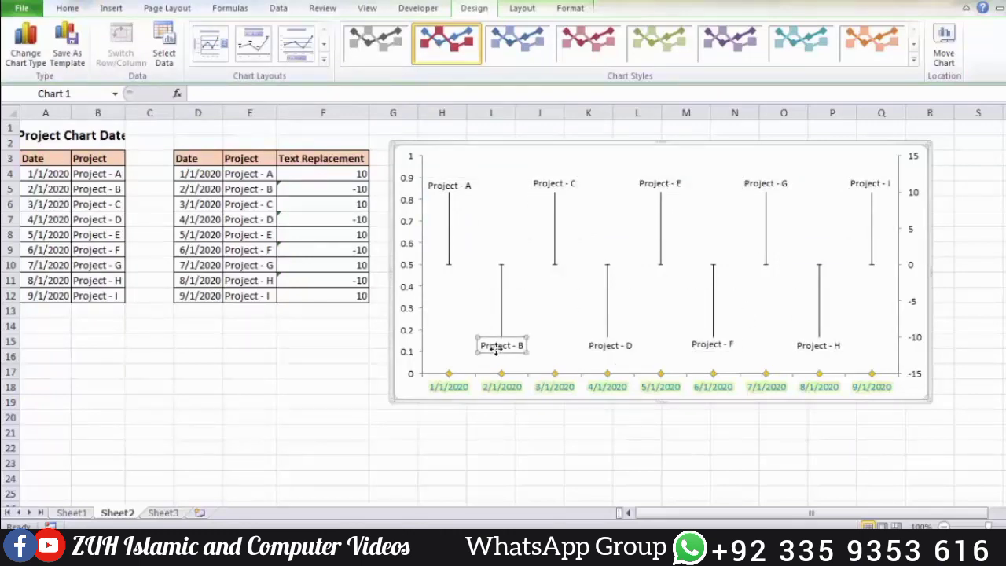
Step: Delete the chart's secondary vertical axis
{"action": "left_click", "coordinate": [933, 259]}
{"action": "left_click", "coordinate": [911, 267]}
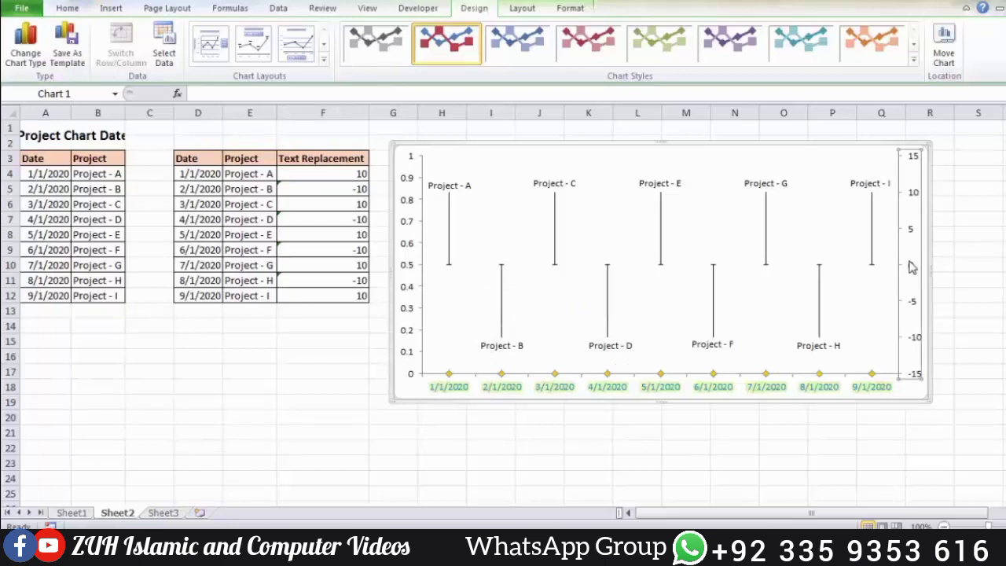
{"action": "key", "text": "Delete"}
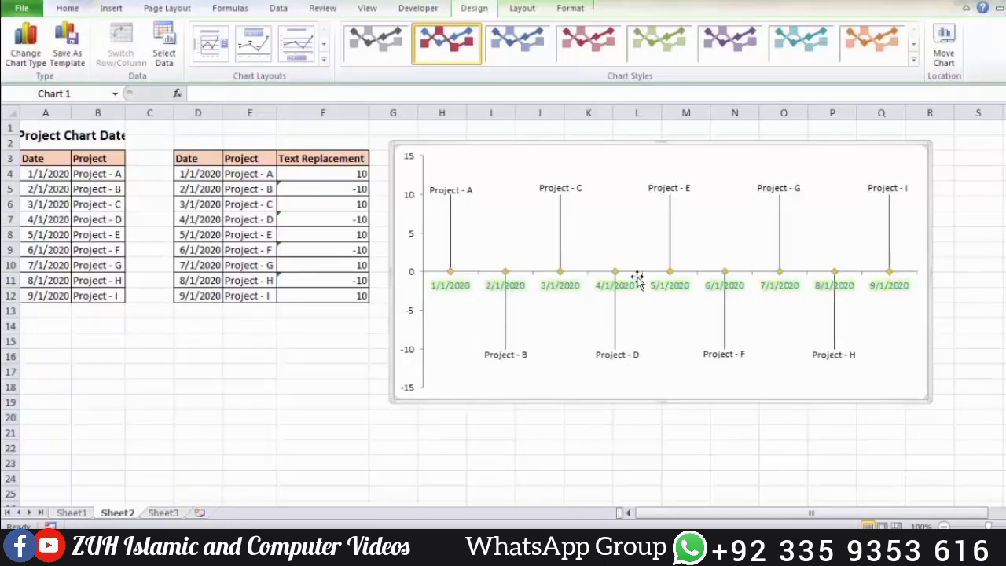
Step: Format the Project data labels with red text fill, bold, at font size 11
{"action": "left_click", "coordinate": [463, 190]}
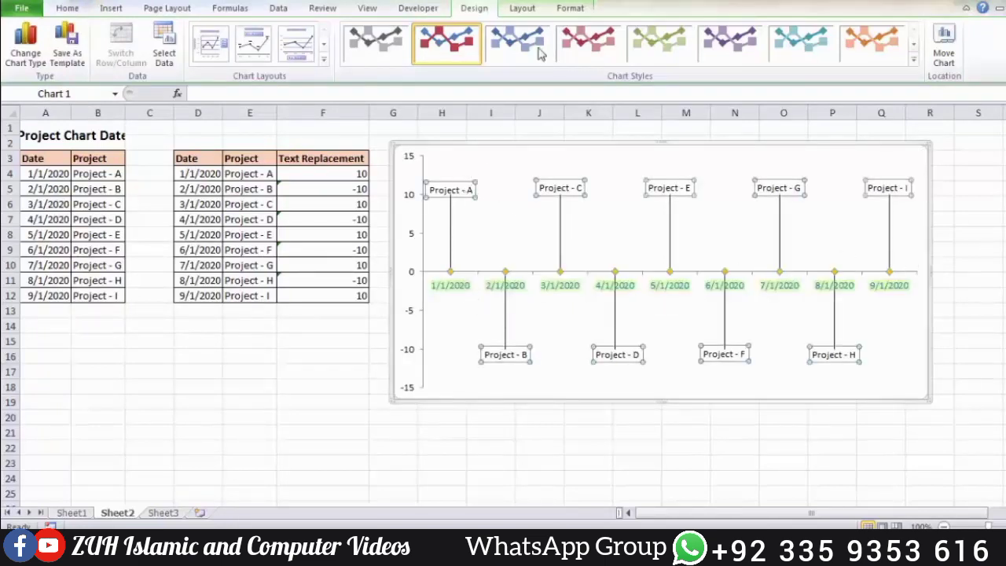
{"action": "left_click", "coordinate": [570, 9]}
{"action": "left_click", "coordinate": [713, 28]}
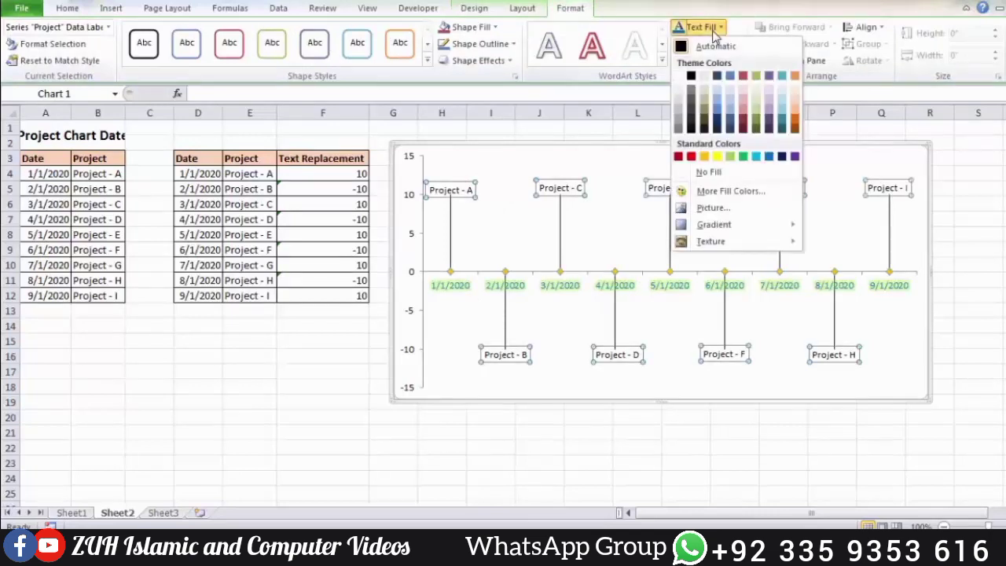
{"action": "left_click", "coordinate": [691, 157]}
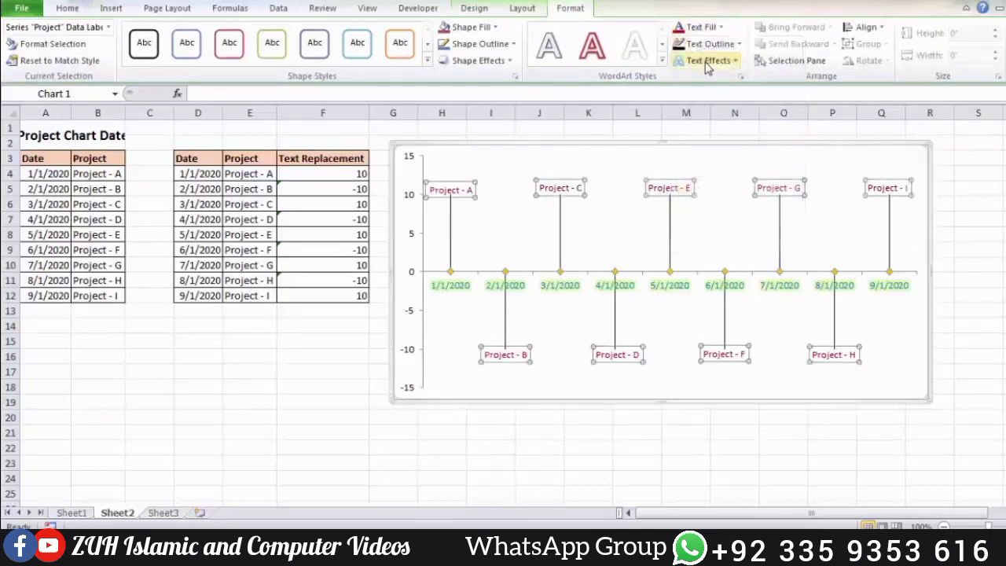
{"action": "left_click", "coordinate": [72, 9]}
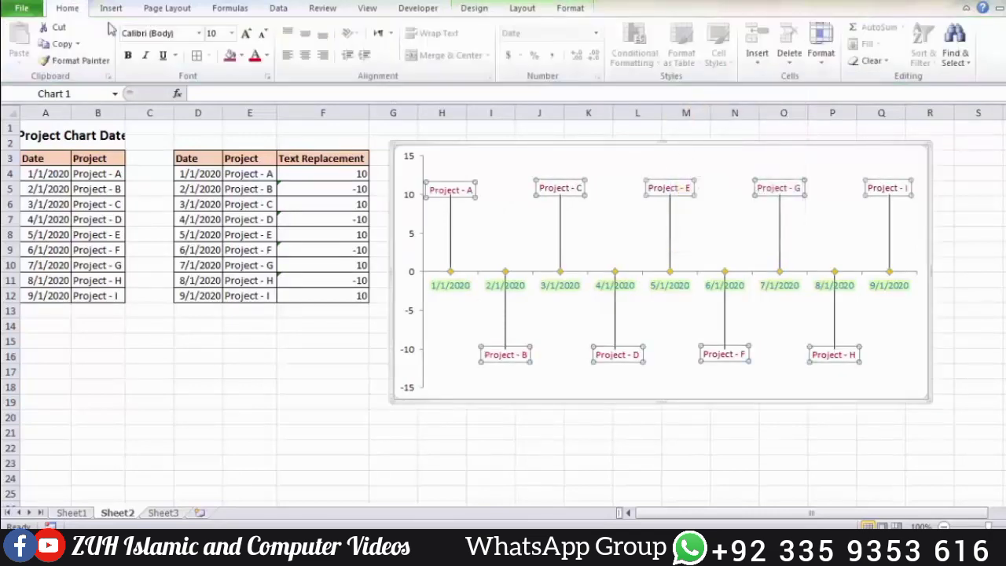
{"action": "left_click", "coordinate": [128, 55]}
{"action": "left_click", "coordinate": [246, 33]}
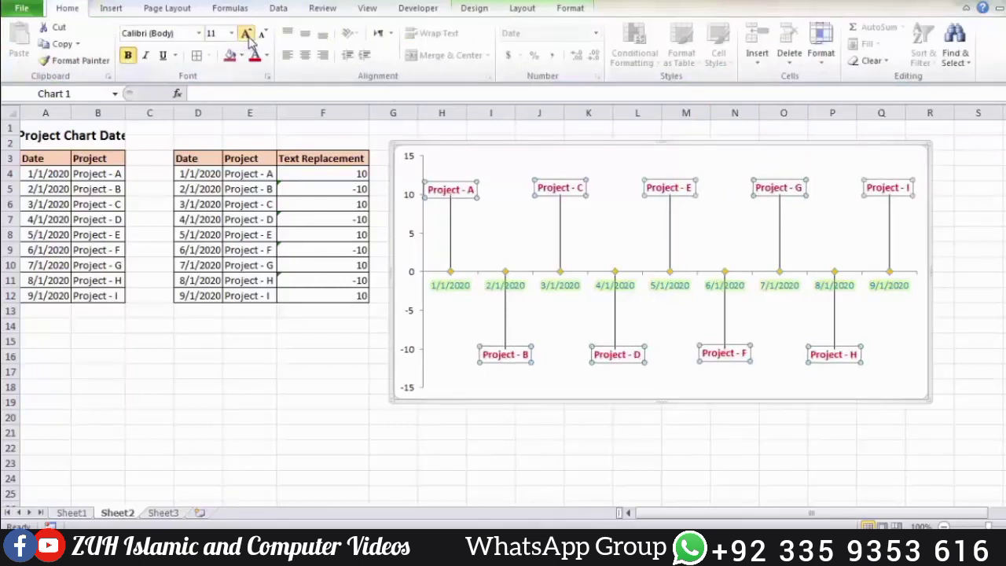
Step: Delete the chart's remaining vertical axis and move the chart up slightly on the sheet
{"action": "left_click", "coordinate": [409, 277]}
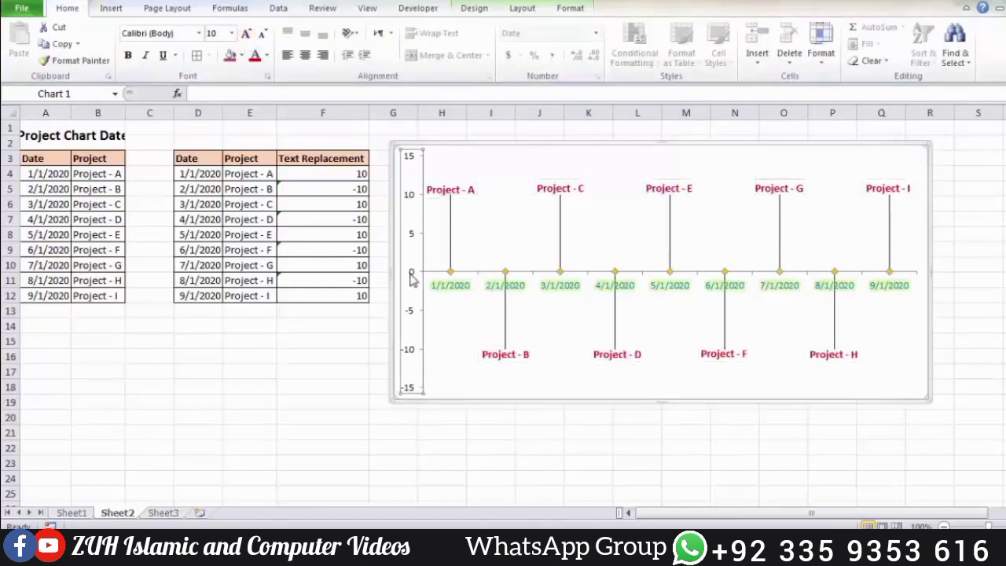
{"action": "key", "text": "Delete"}
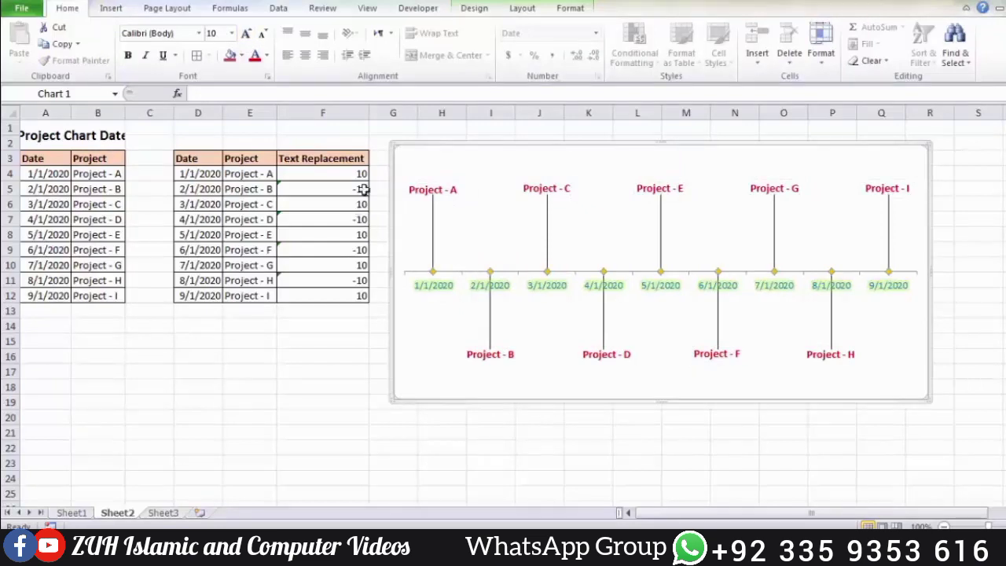
{"action": "left_click_drag", "start_coordinate": [406, 150], "coordinate": [405, 140]}
Step: Hide the helper table's columns D to F
{"action": "left_click_drag", "start_coordinate": [346, 113], "coordinate": [198, 113]}
{"action": "right_click", "coordinate": [220, 119]}
{"action": "left_click", "coordinate": [272, 308]}
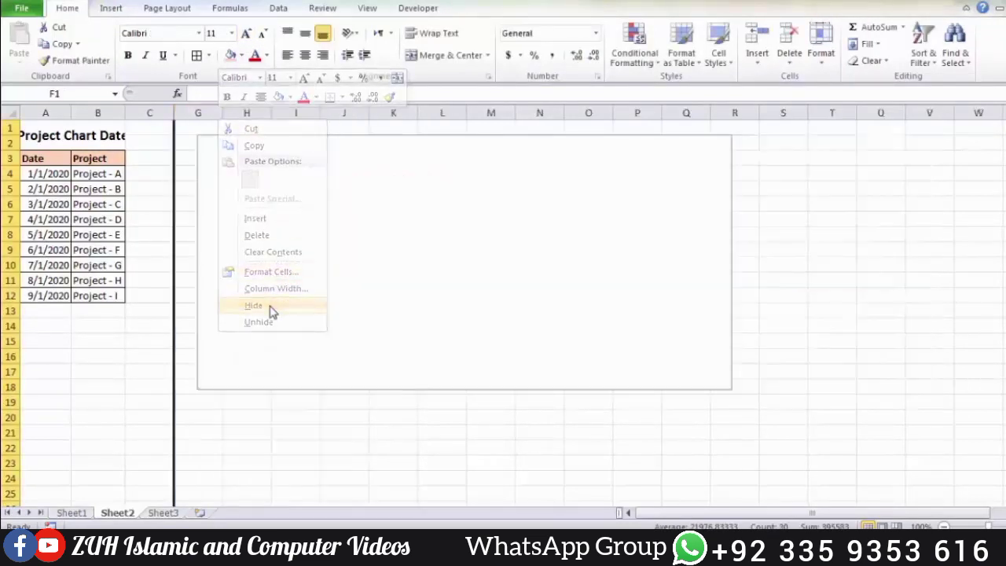
Step: Set the chart's data source to show data in hidden rows and columns
{"action": "left_click", "coordinate": [314, 151]}
{"action": "right_click", "coordinate": [317, 151]}
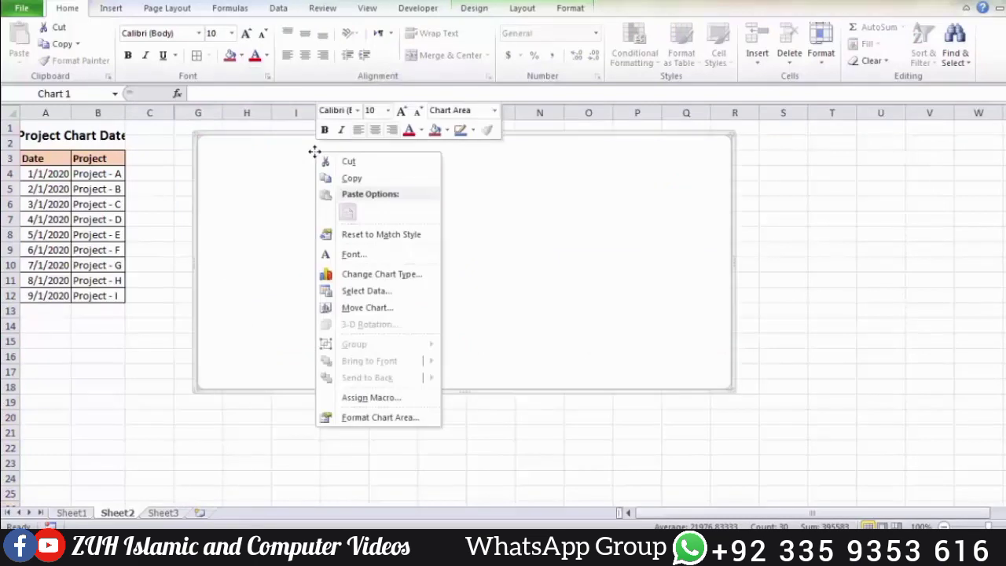
{"action": "left_click", "coordinate": [354, 292]}
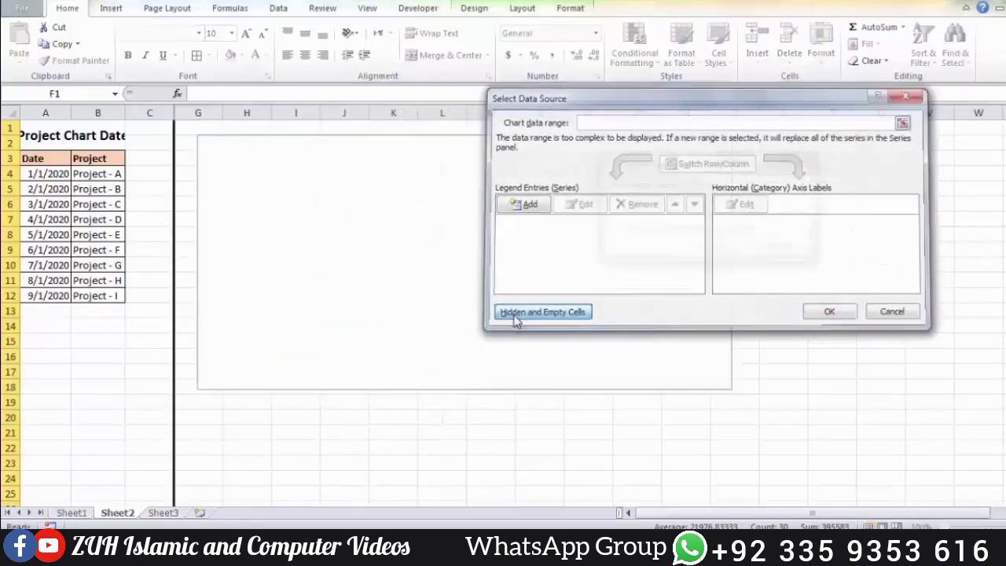
{"action": "left_click", "coordinate": [514, 315]}
{"action": "left_click", "coordinate": [618, 232]}
{"action": "left_click", "coordinate": [718, 247]}
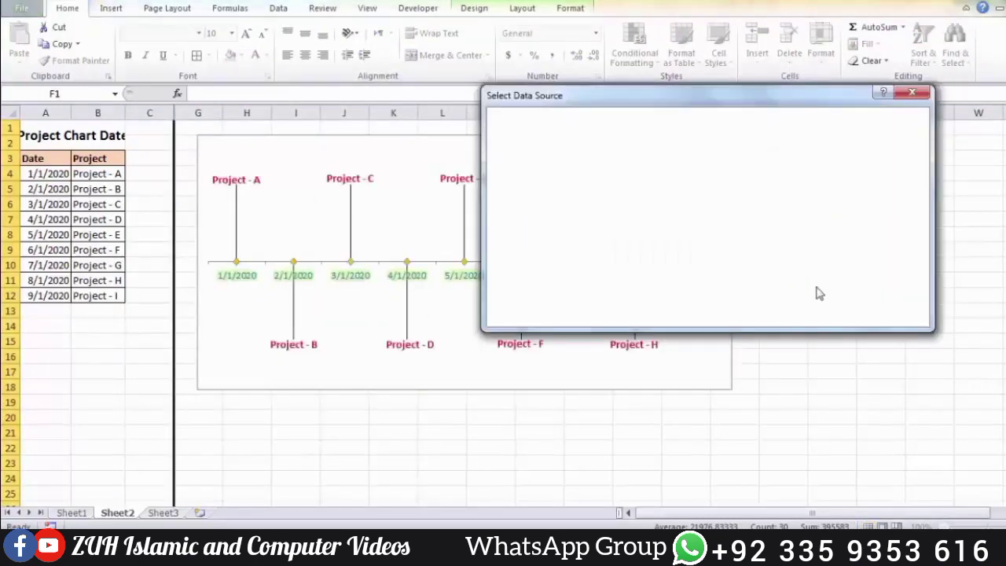
{"action": "left_click", "coordinate": [836, 313]}
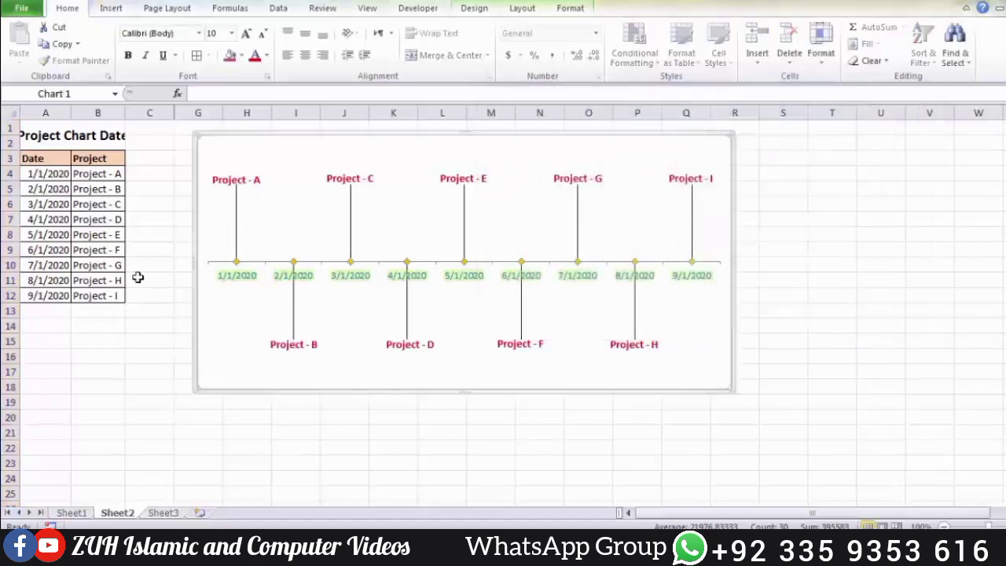
Step: Test the chart by clearing the project name in cell B6, and undo the deletion
{"action": "left_click", "coordinate": [98, 204]}
{"action": "key", "text": "Delete"}
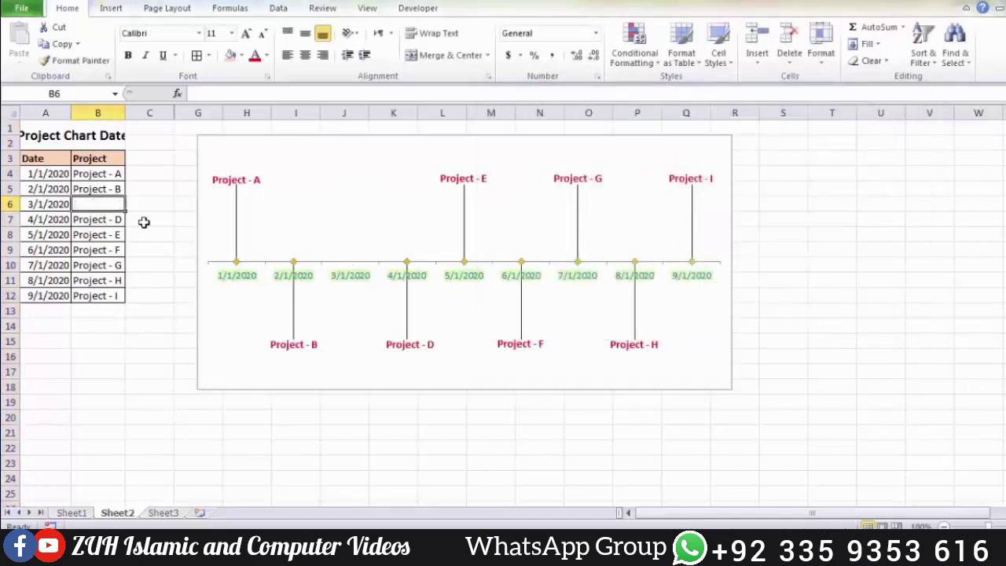
{"action": "key", "text": "ctrl+z"}
Step: Clear the dates and project names in A5:B6 and A9:B11 to test the chart's dynamic update
{"action": "left_click_drag", "start_coordinate": [56, 190], "coordinate": [81, 201]}
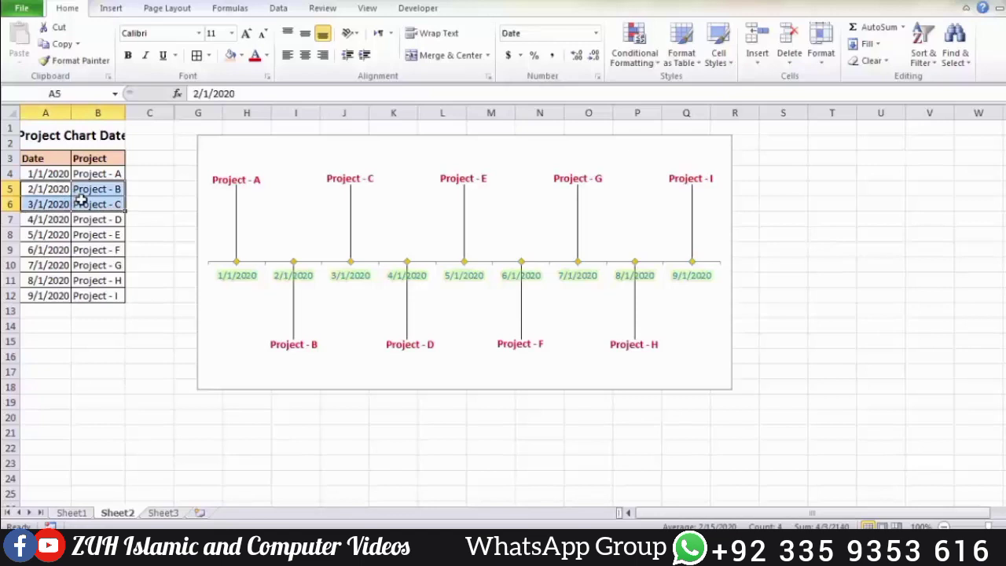
{"action": "key", "text": "Delete"}
{"action": "left_click_drag", "start_coordinate": [55, 250], "coordinate": [92, 272]}
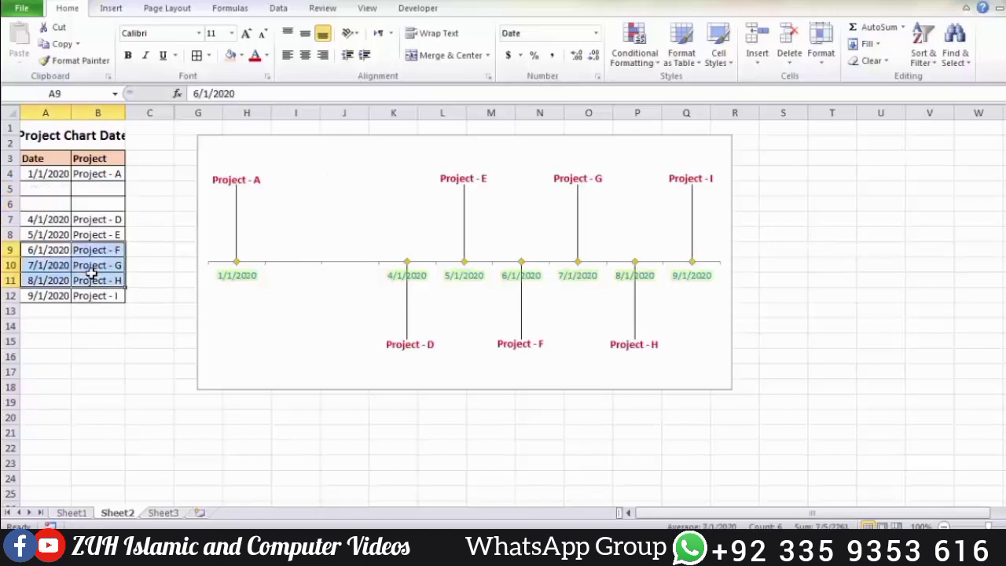
{"action": "key", "text": "Delete"}
{"action": "left_click", "coordinate": [809, 279]}
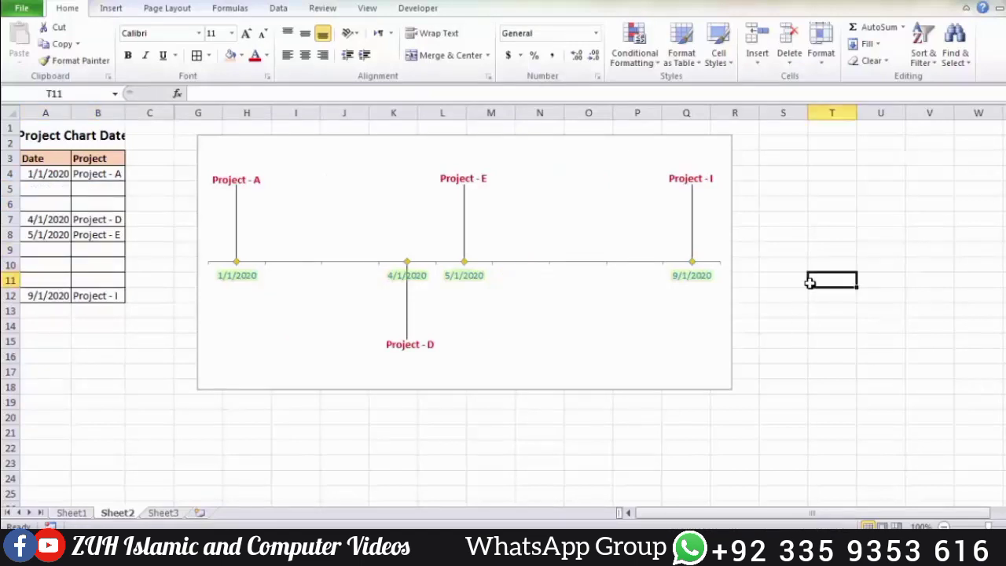